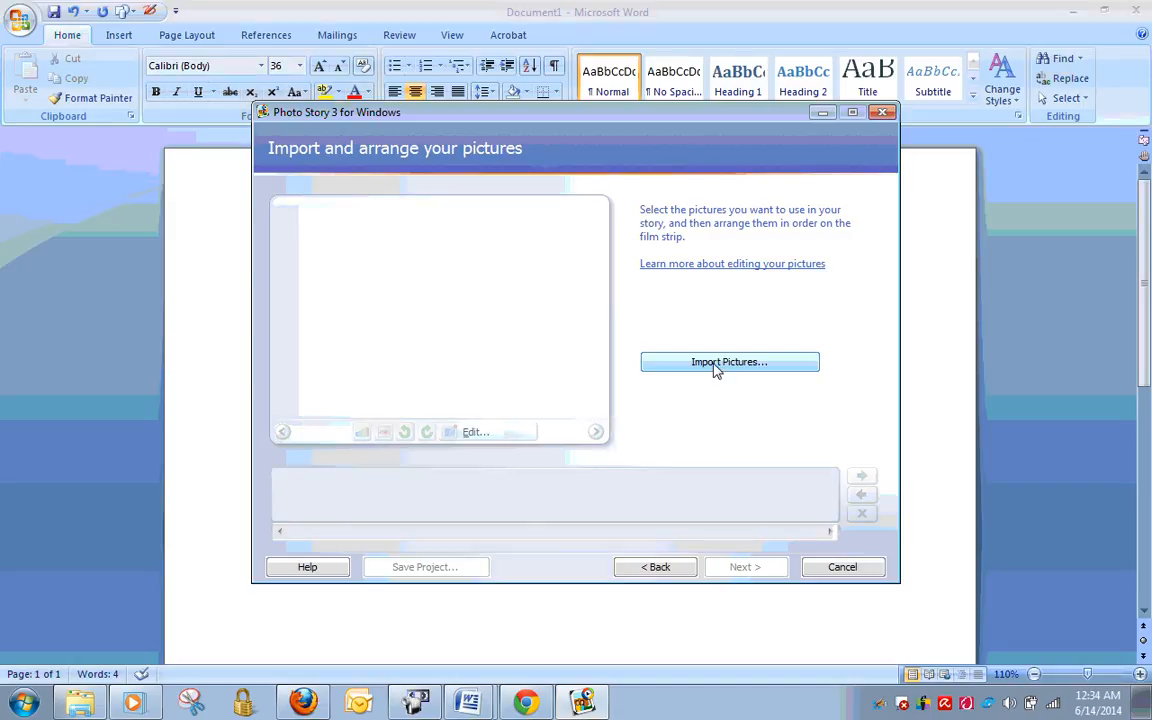
Import every picture from the Week 1 Pictures folder into the story.
left_click(716, 366)
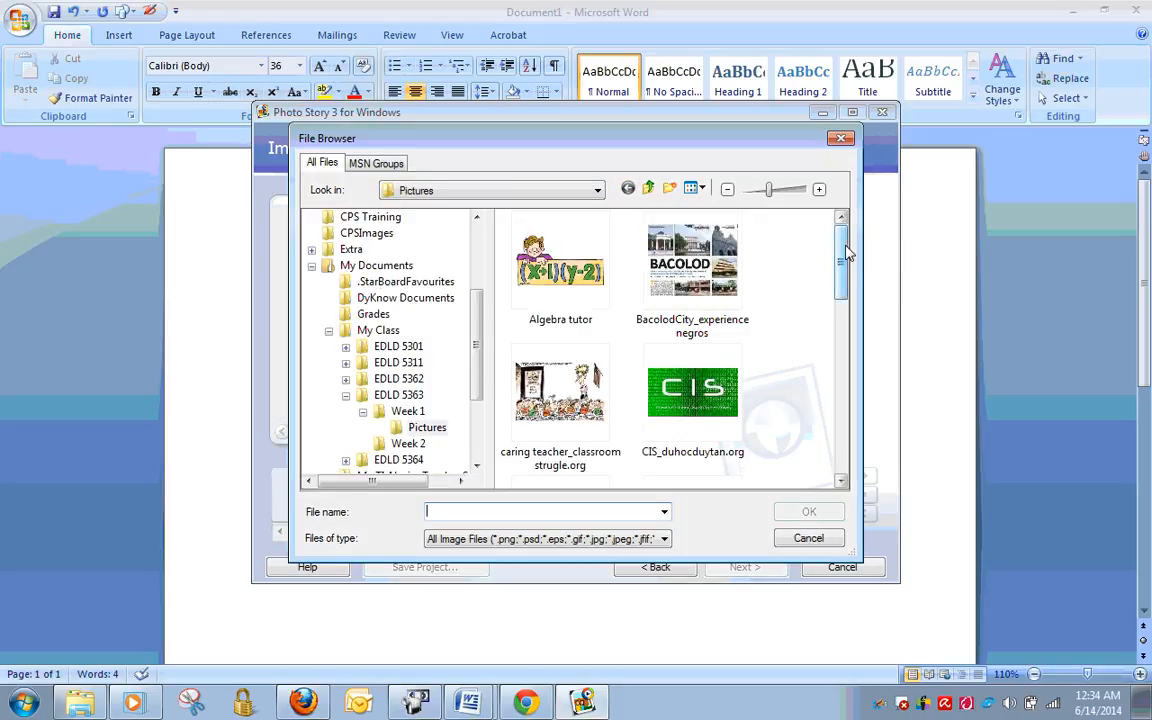
mouse_move(844, 247)
left_mouse_down()
mouse_move(837, 413)
mouse_move(839, 232)
left_mouse_up()
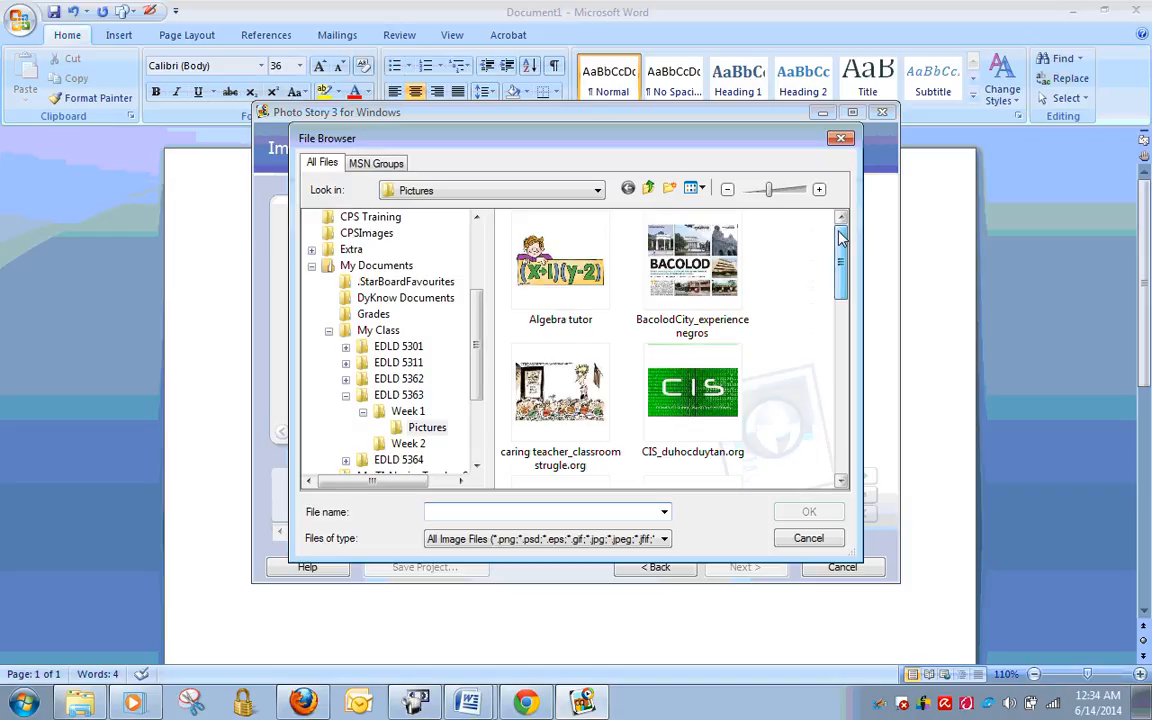
left_click(585, 240)
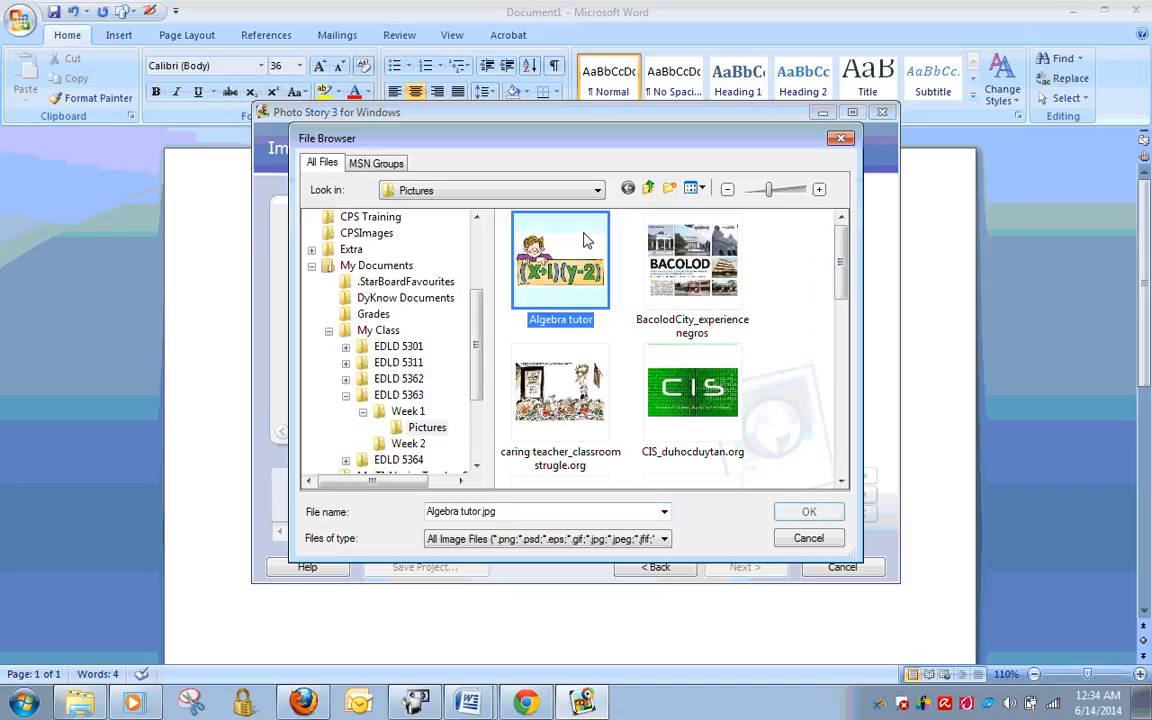
left_click(674, 284, "ctrl")
left_click(557, 390, "ctrl")
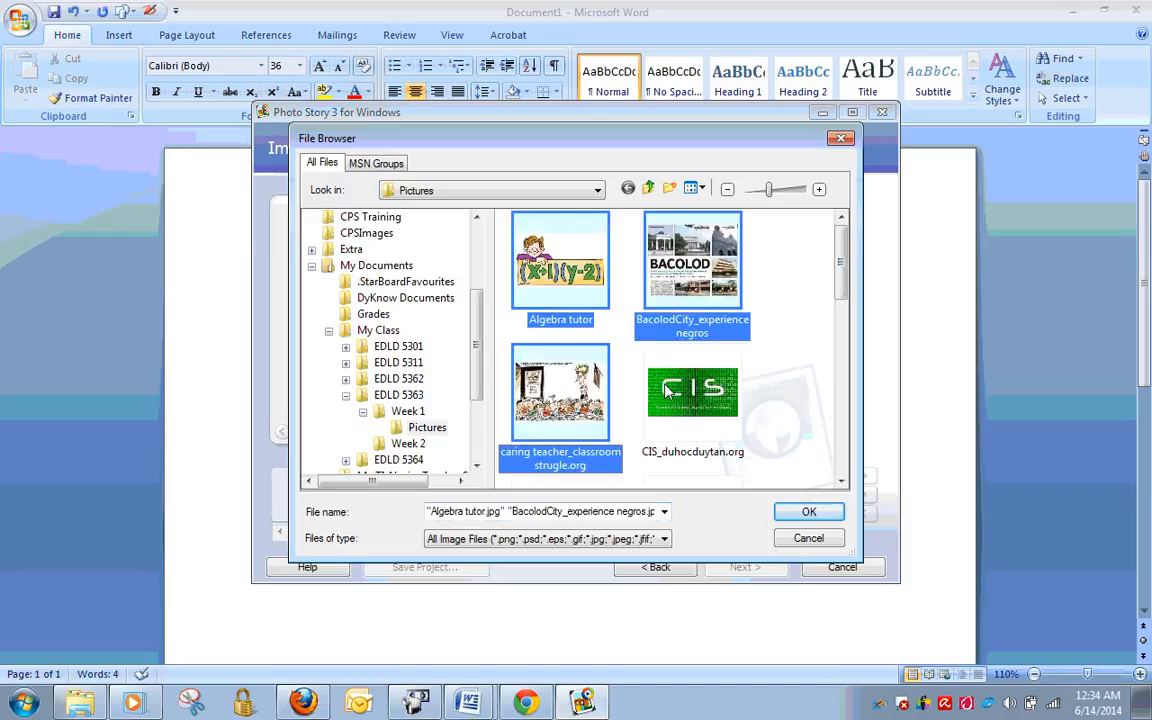
left_click(688, 390, "ctrl")
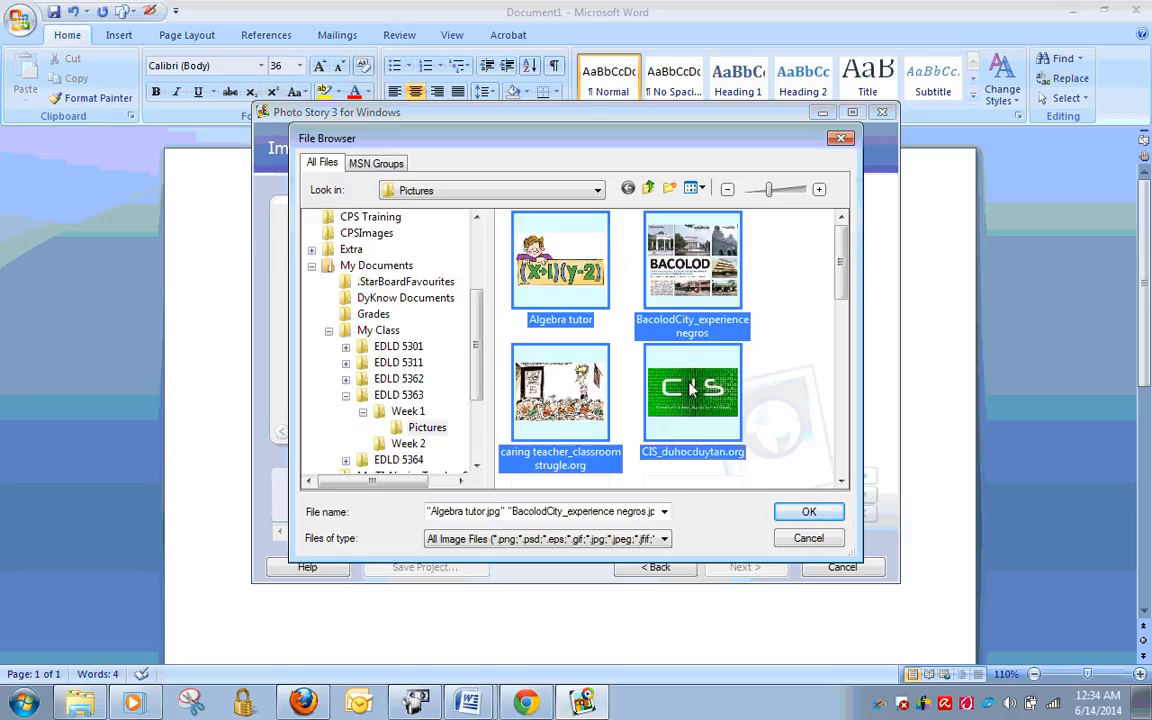
scroll(695, 400, "down", 3)
left_click(698, 410, "ctrl")
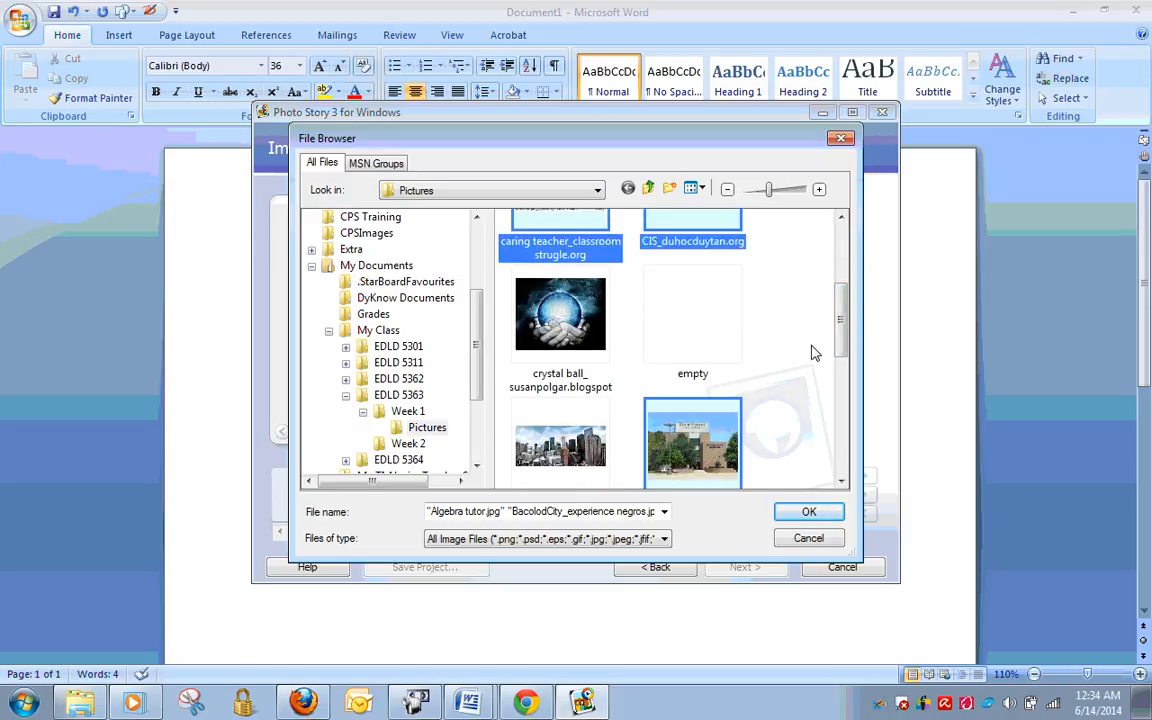
key("ctrl+a")
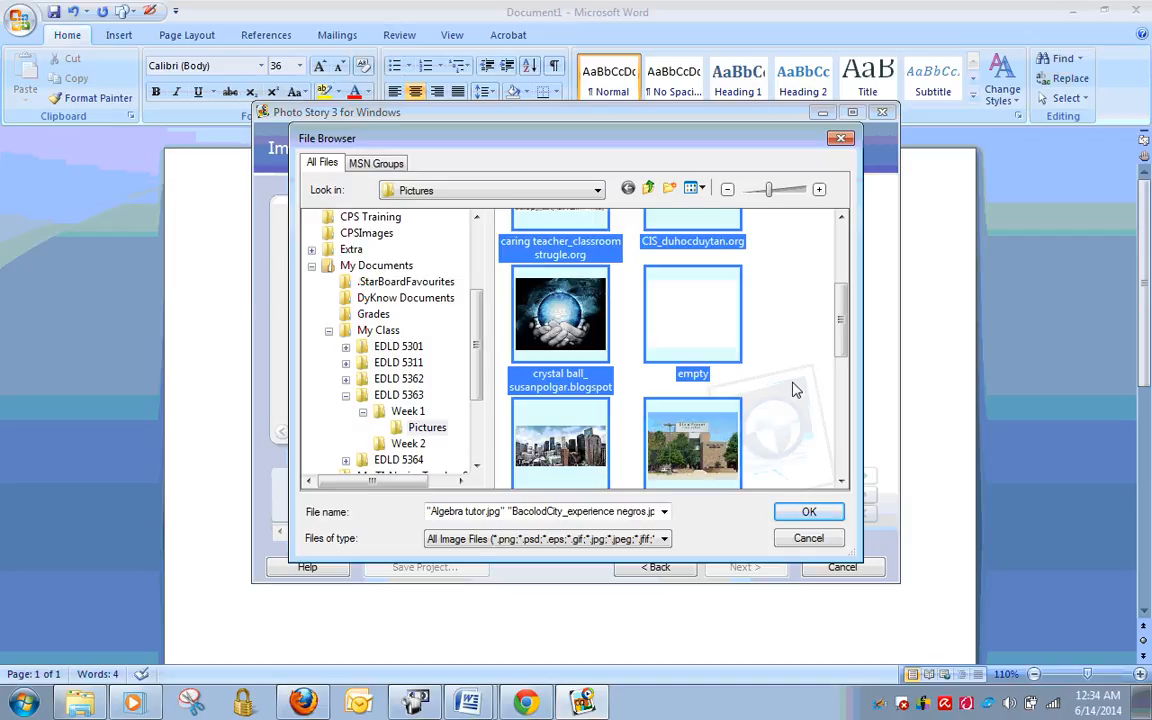
left_click(809, 512)
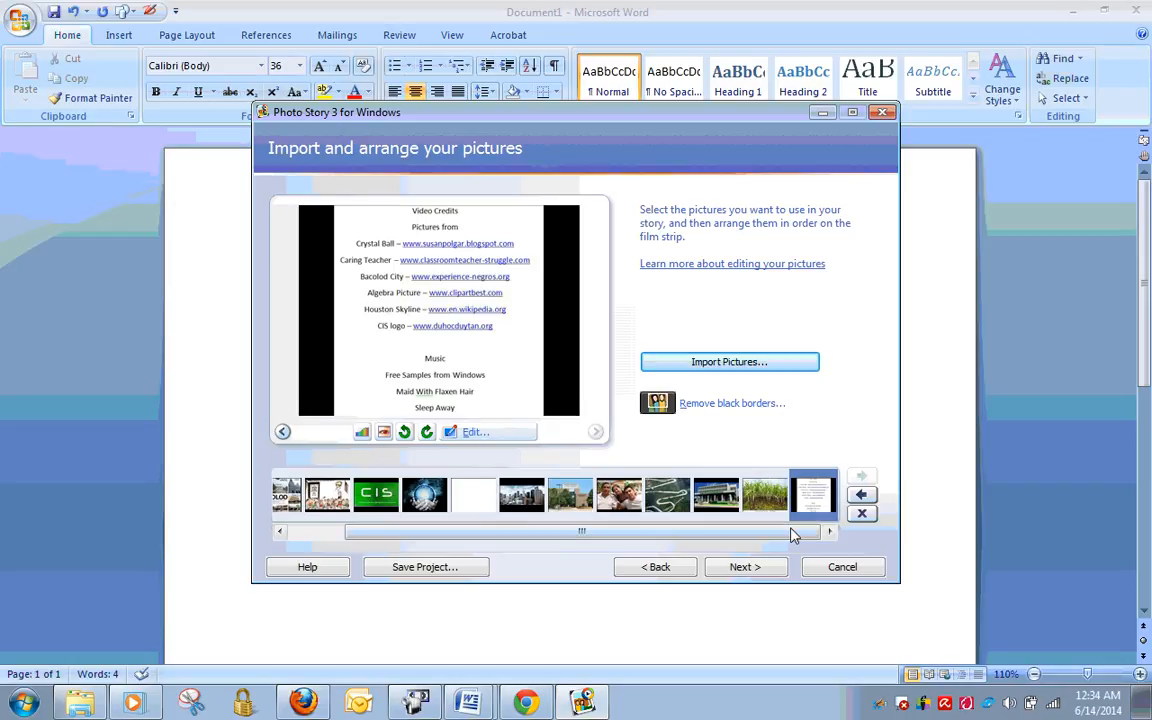
Reorder the film strip: move the CIS picture to the very start and the crystal ball picture directly after the family photo.
left_click_drag(789, 535, 363, 536)
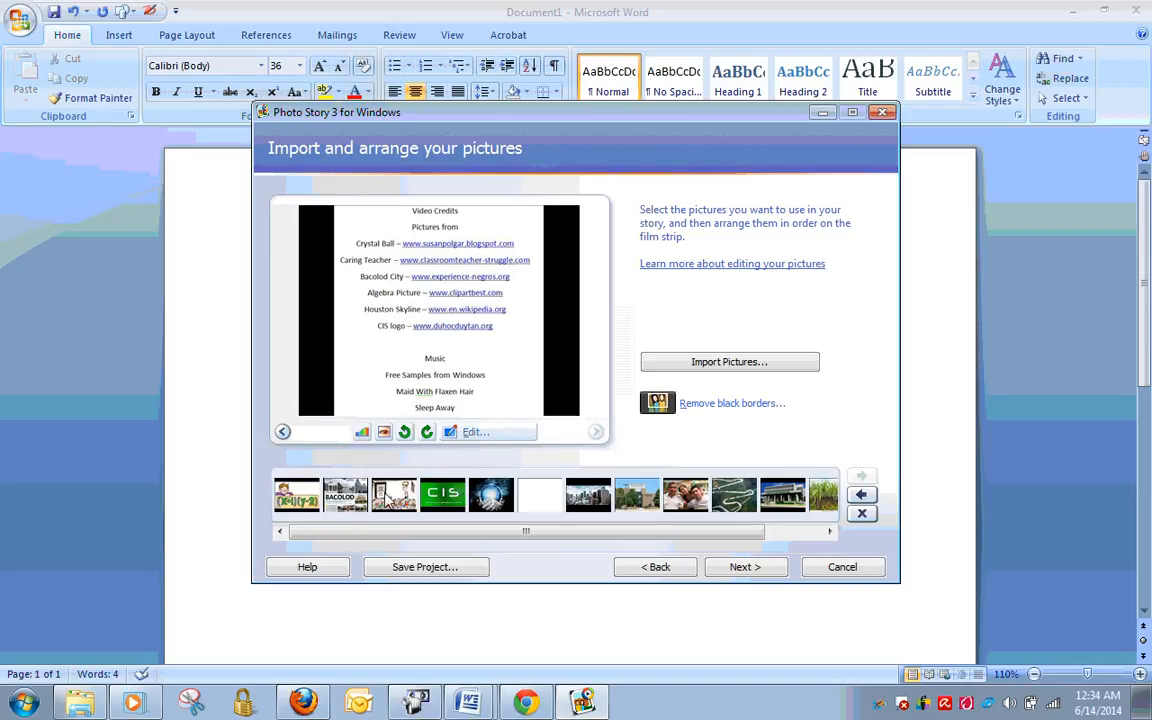
left_click(450, 505)
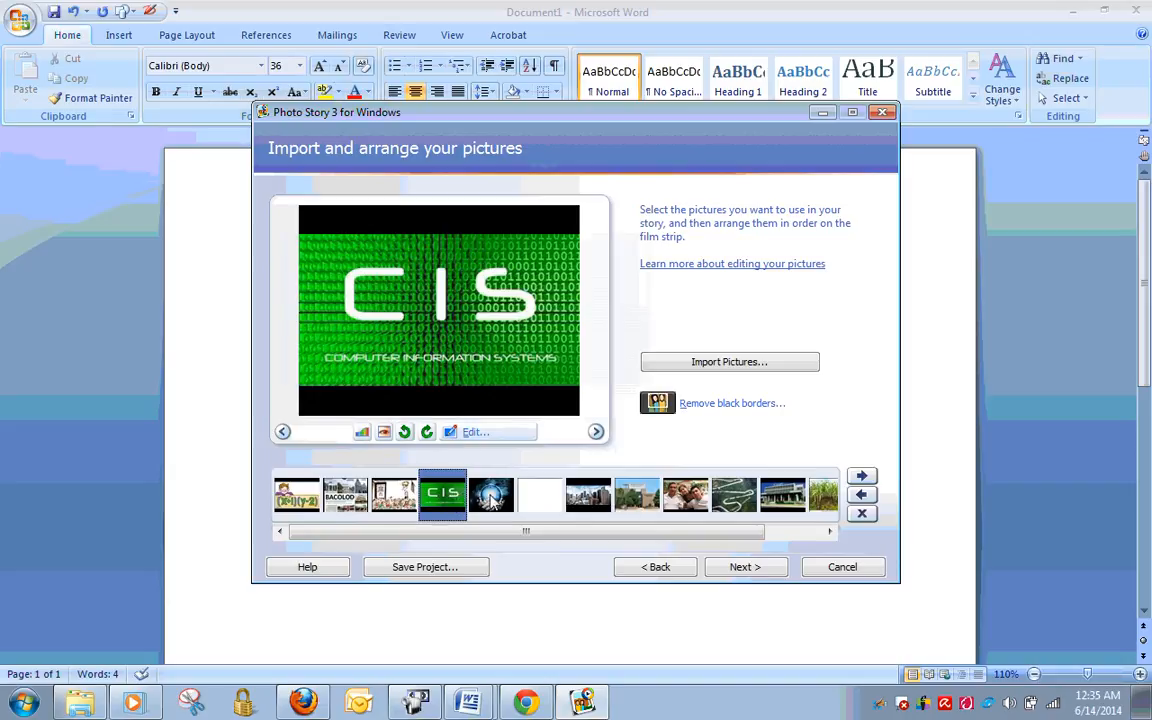
left_click(861, 495)
left_click(861, 495)
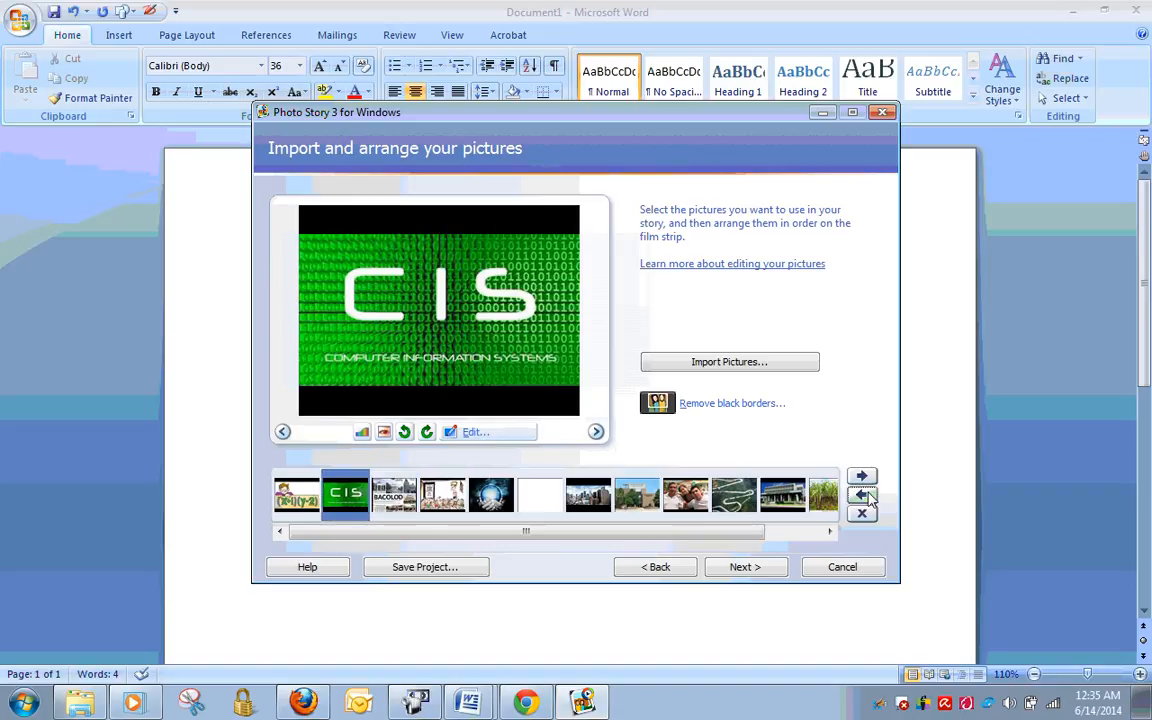
left_click(866, 497)
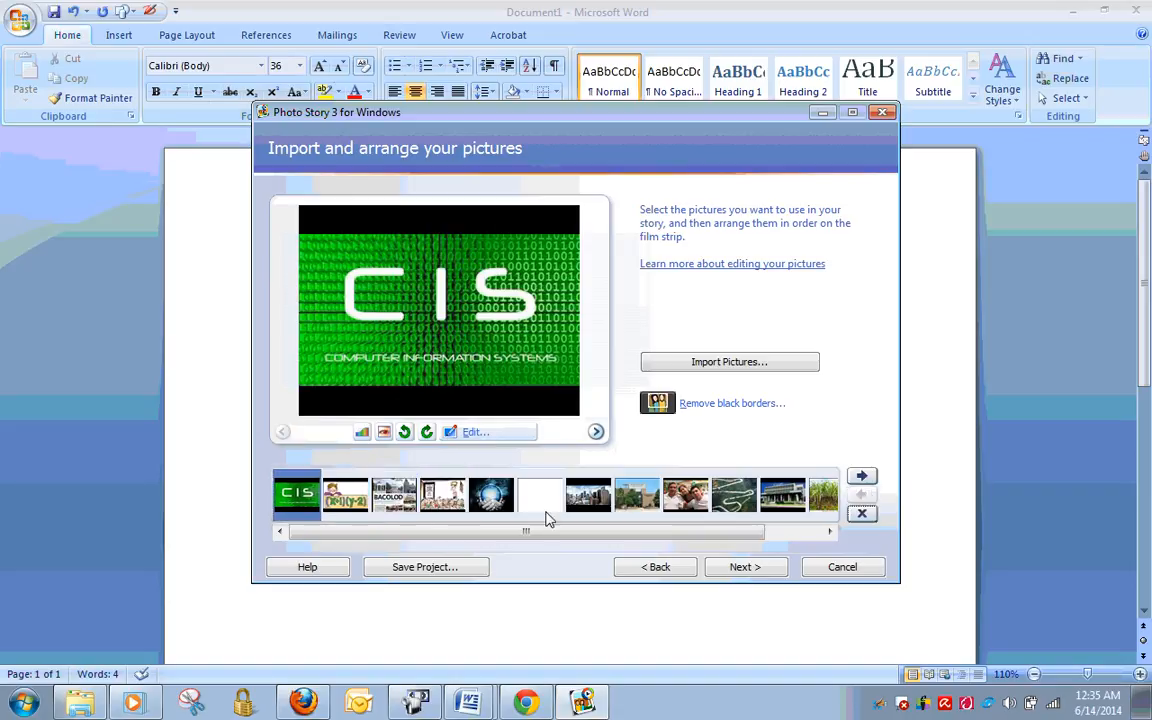
left_click(490, 505)
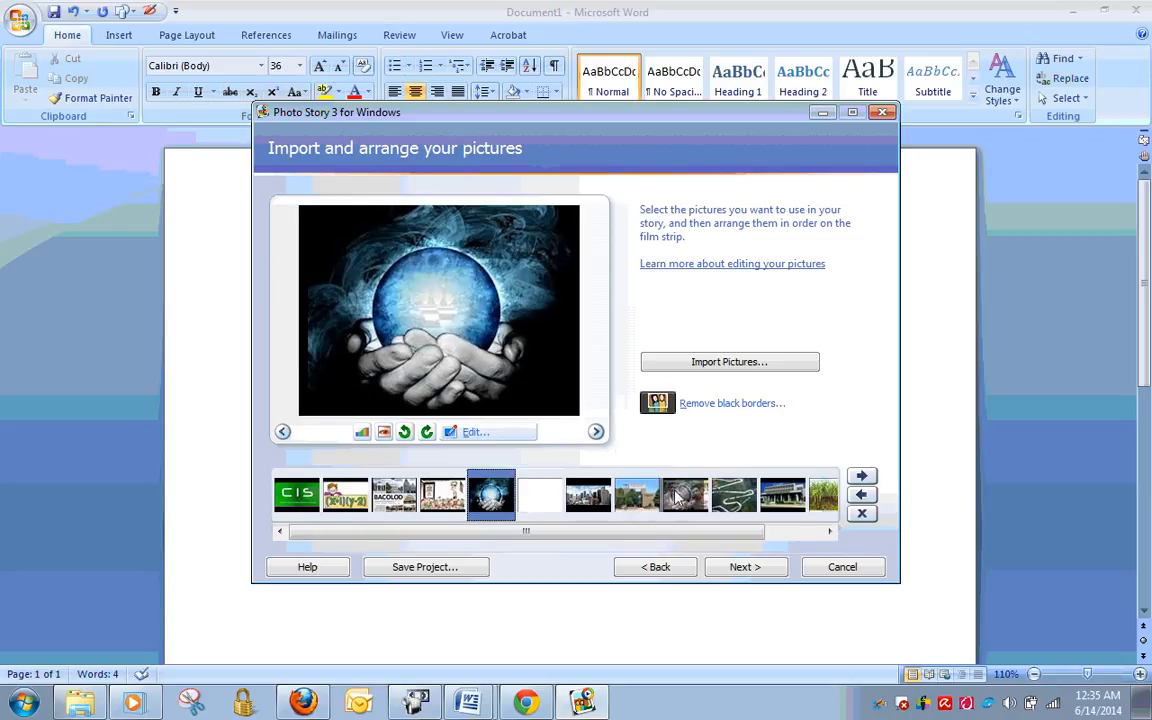
mouse_move(702, 498)
left_mouse_down()
mouse_move(712, 494)
mouse_move(680, 500)
left_mouse_up()
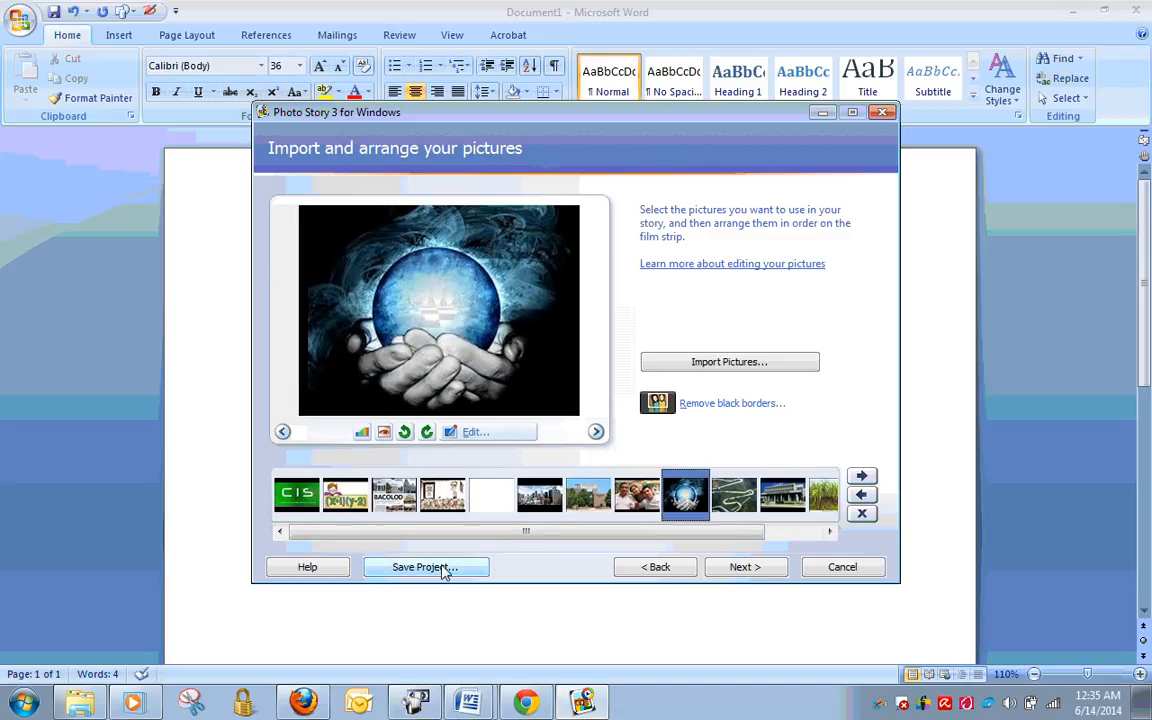
Remove the sugarcane picture and the video credits picture from the film strip.
left_click(826, 496)
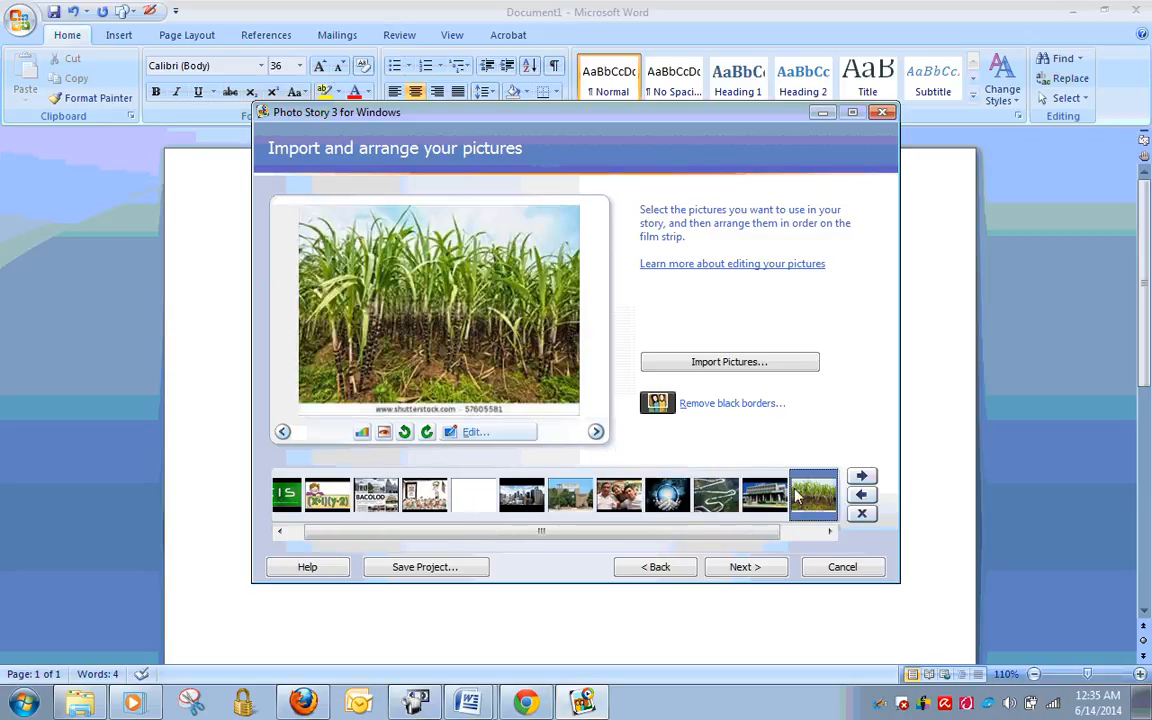
left_click(862, 514)
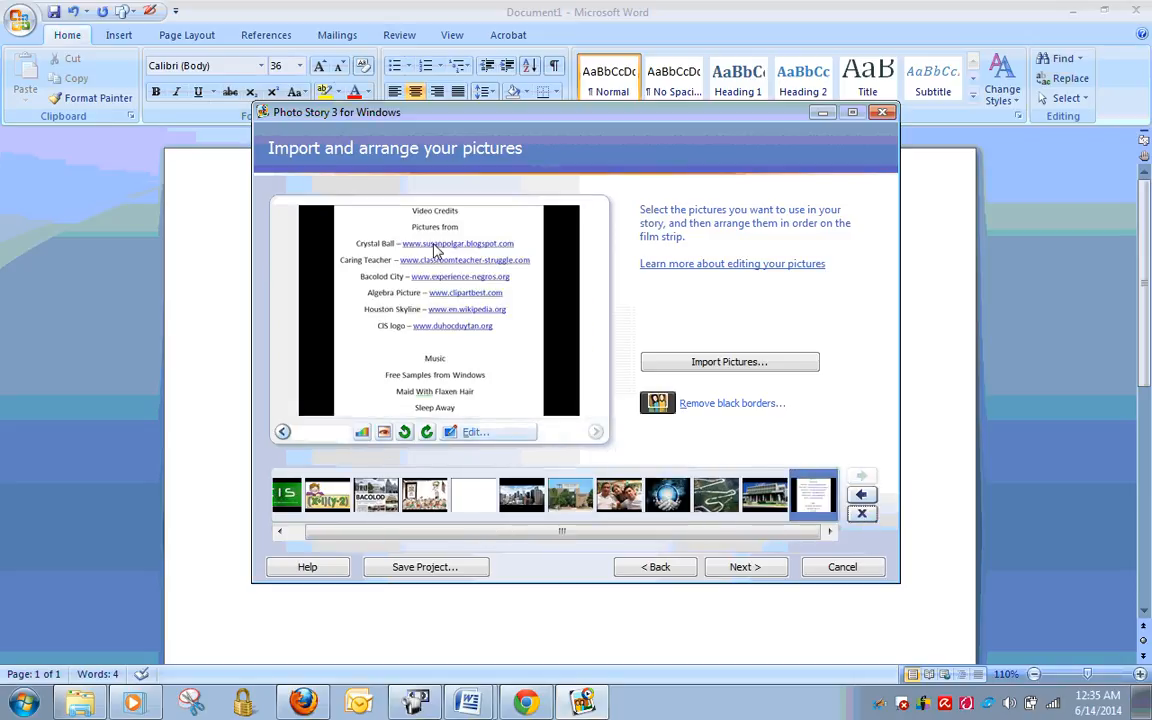
left_click(862, 514)
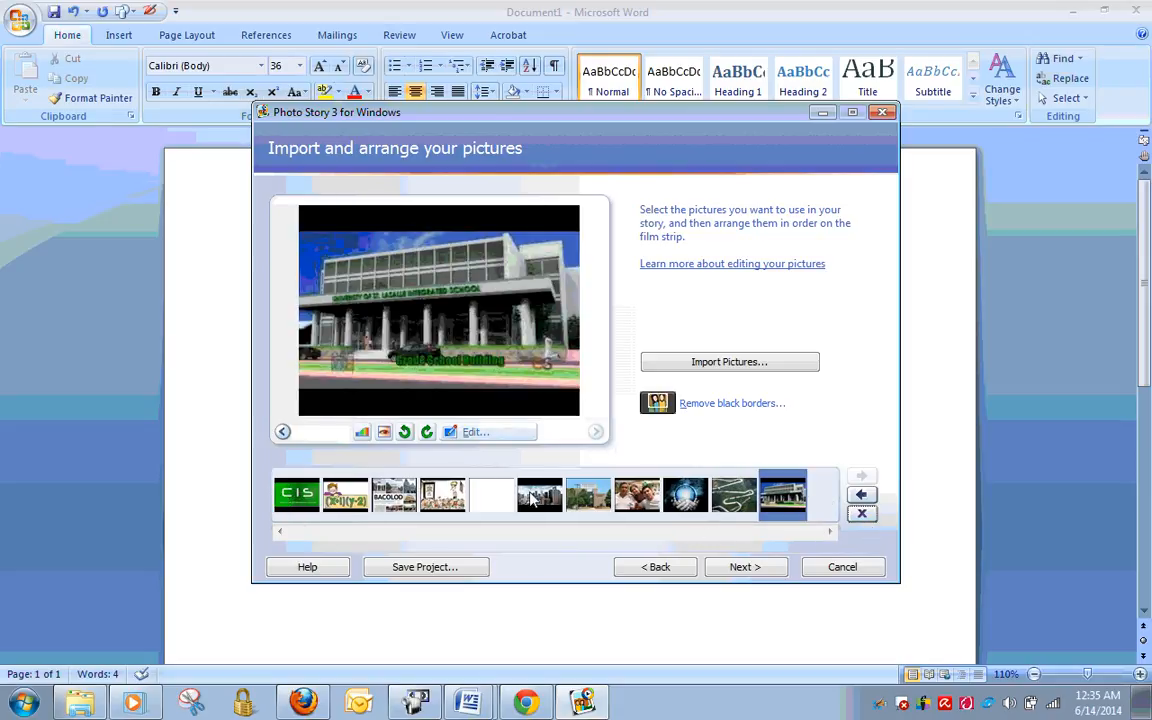
Apply automatic level and red-eye corrections to the school building picture, and rotate it counterclockwise and back upright.
left_click(362, 433)
left_click(386, 433)
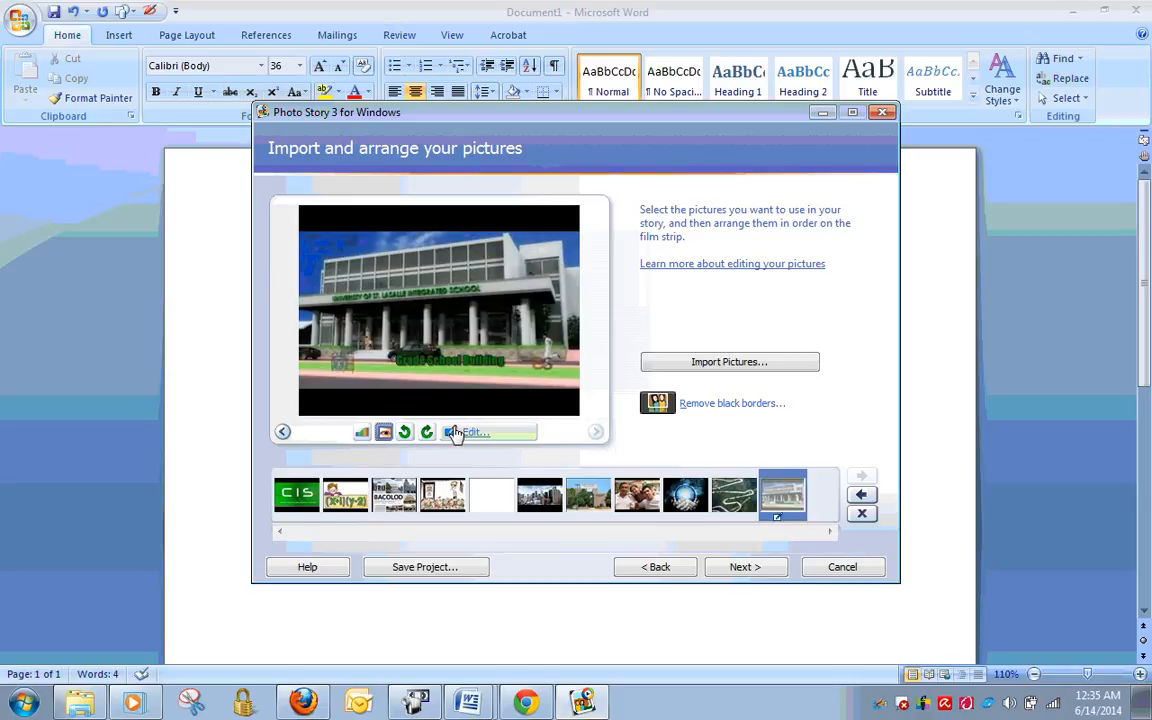
left_click(406, 433)
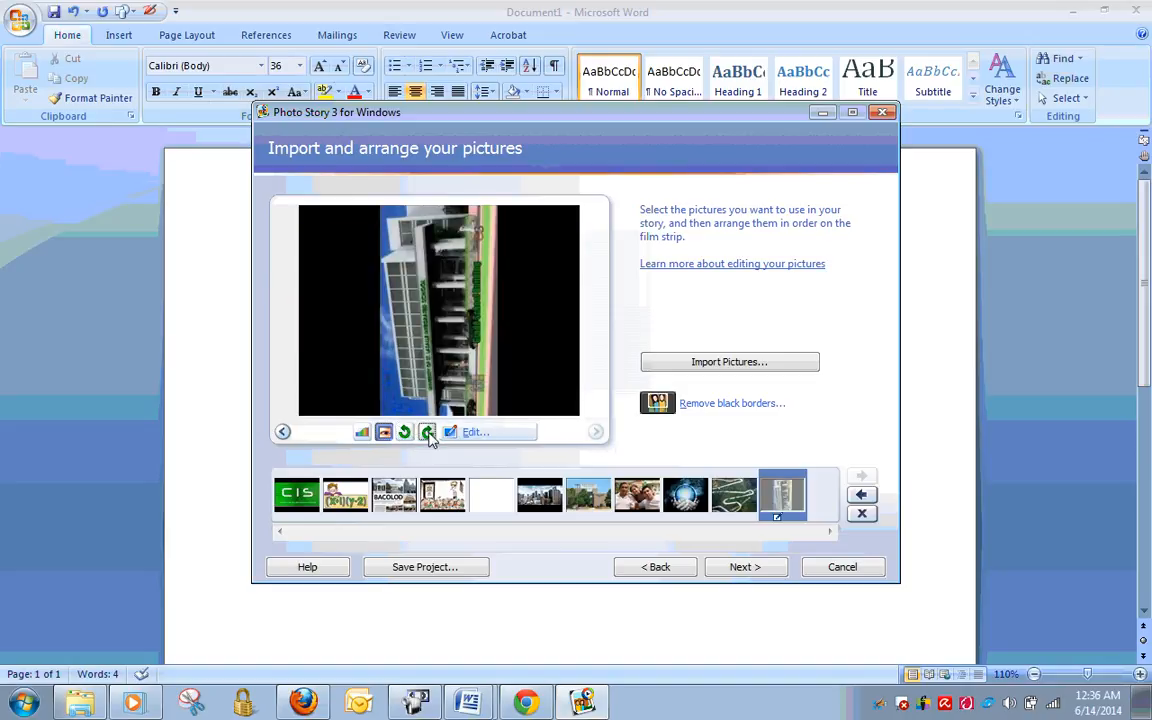
left_click(427, 433)
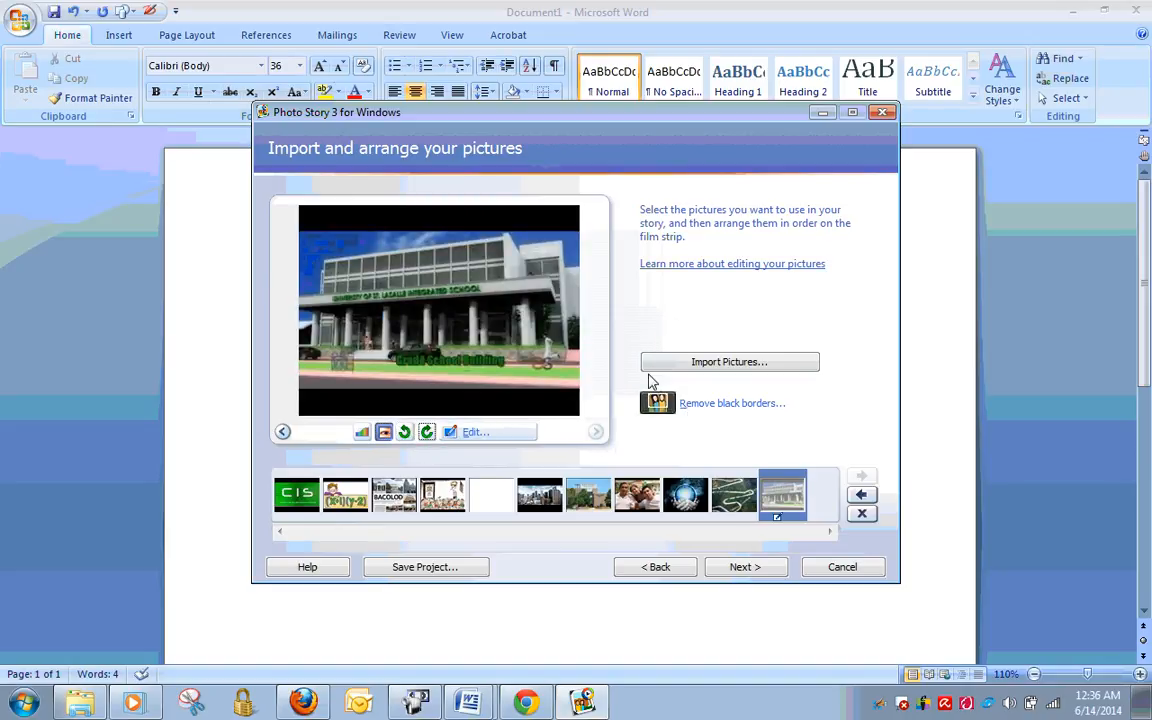
Preview the automatic black-border removal for the CIS and algebra pictures without applying it.
left_click(740, 404)
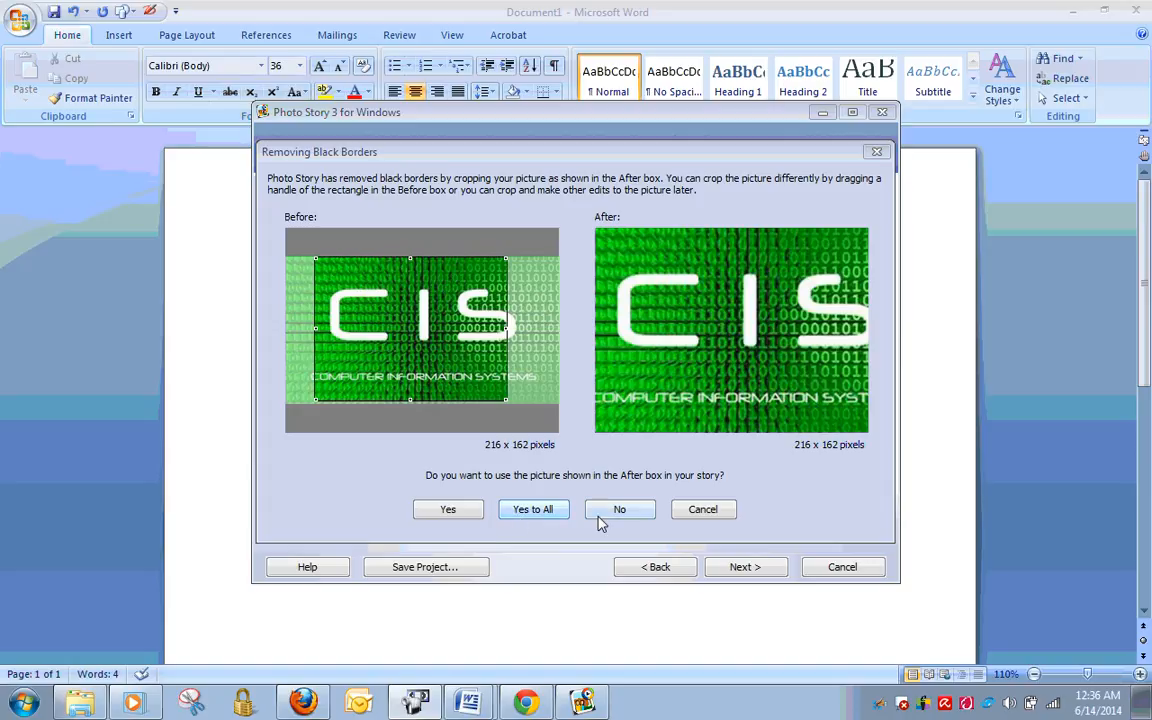
left_click(630, 510)
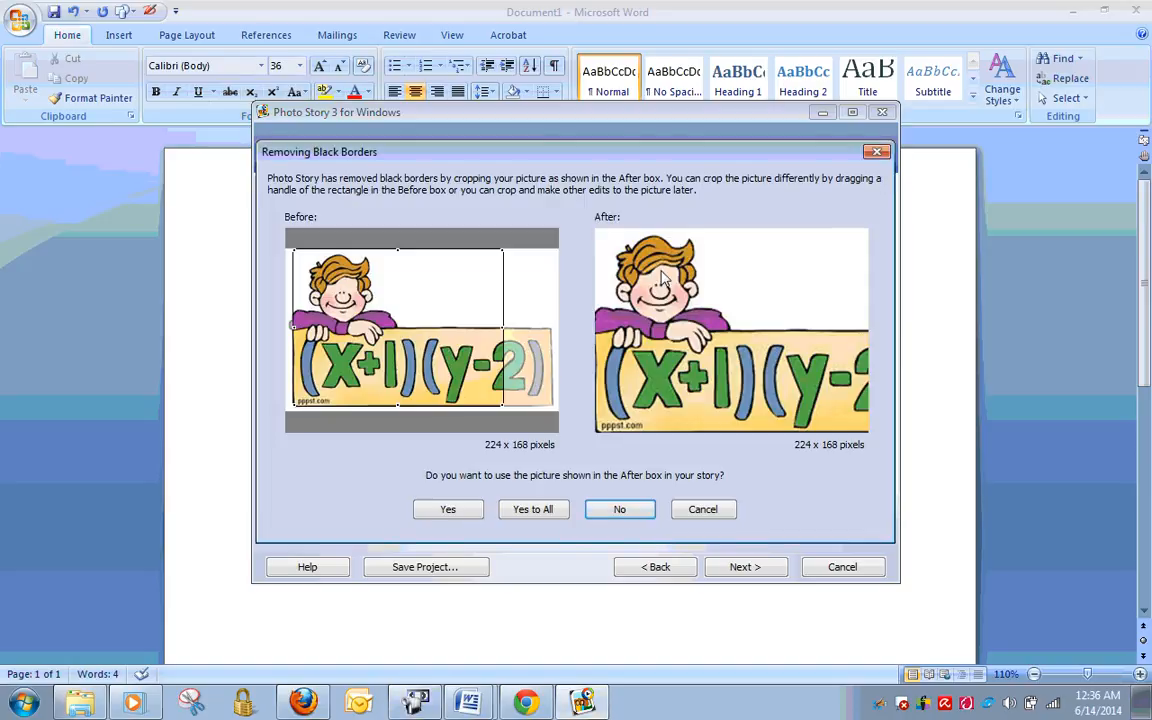
left_click(703, 510)
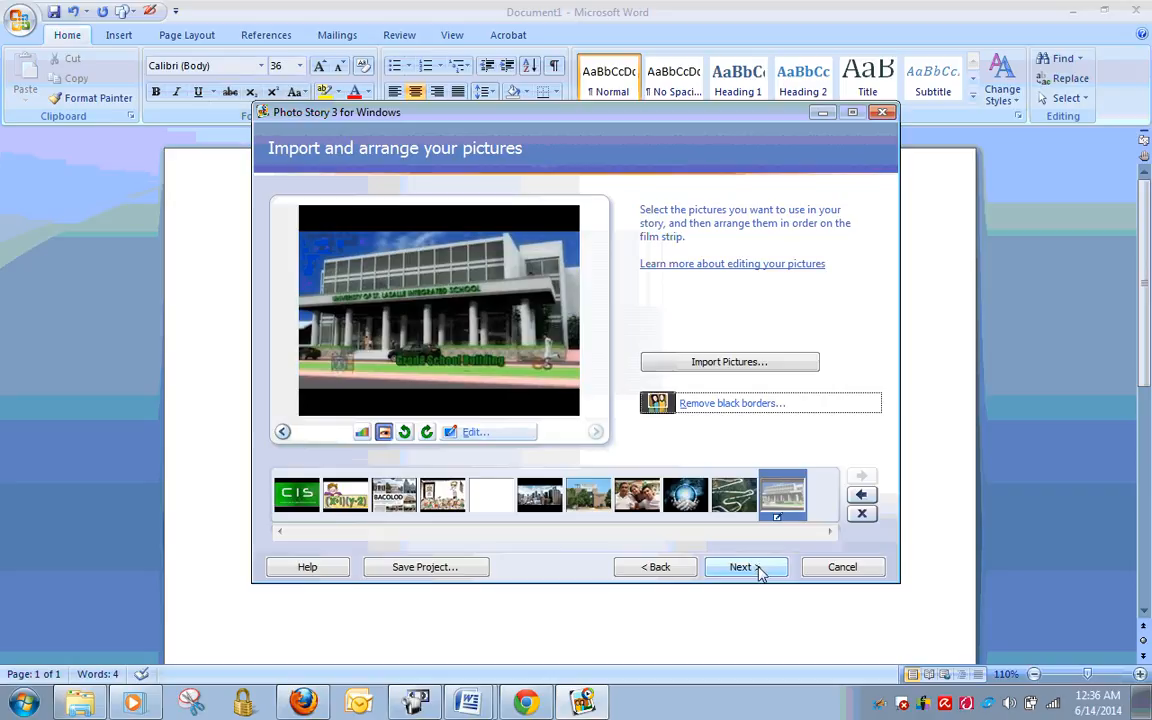
left_click(300, 495)
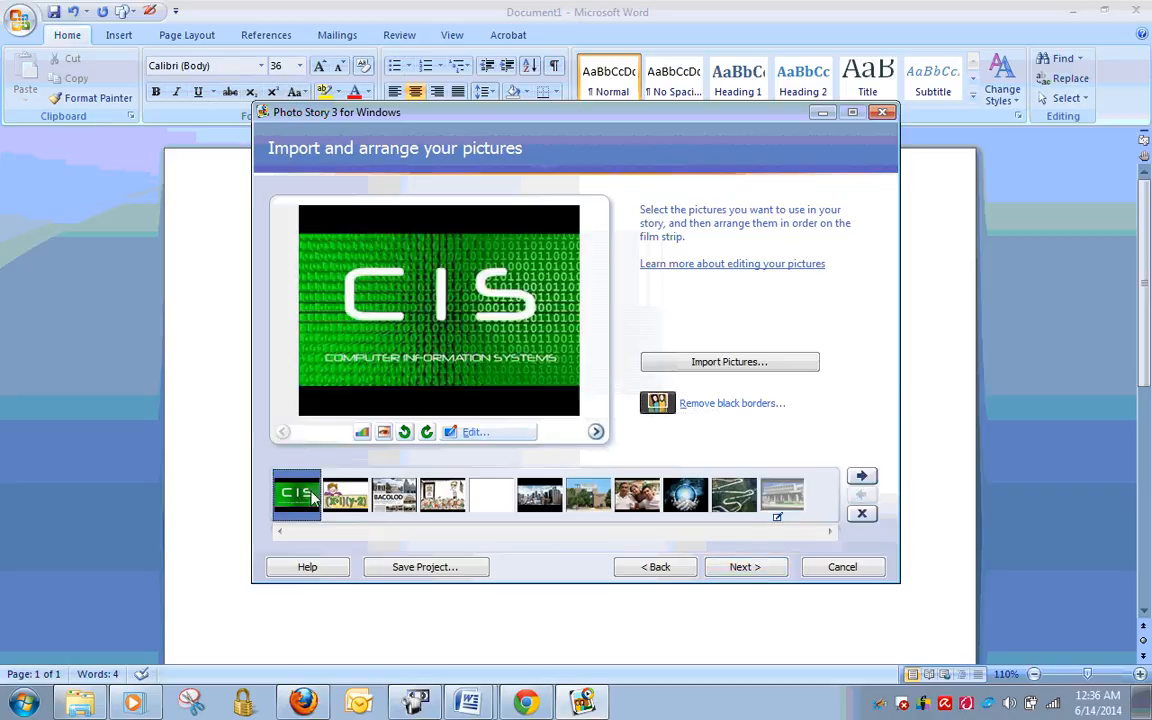
left_click(335, 497)
left_click(394, 495)
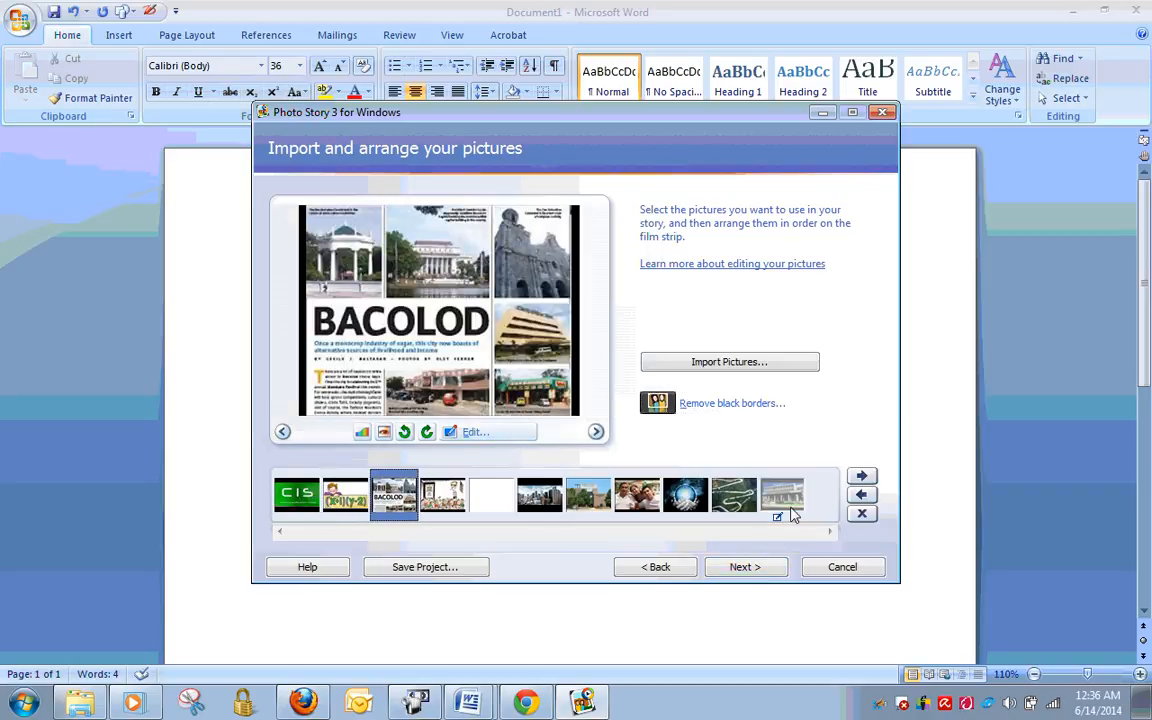
Proceed to adding titles and give the CIS picture the title "Computer", aligned to the bottom of the picture.
left_click(755, 568)
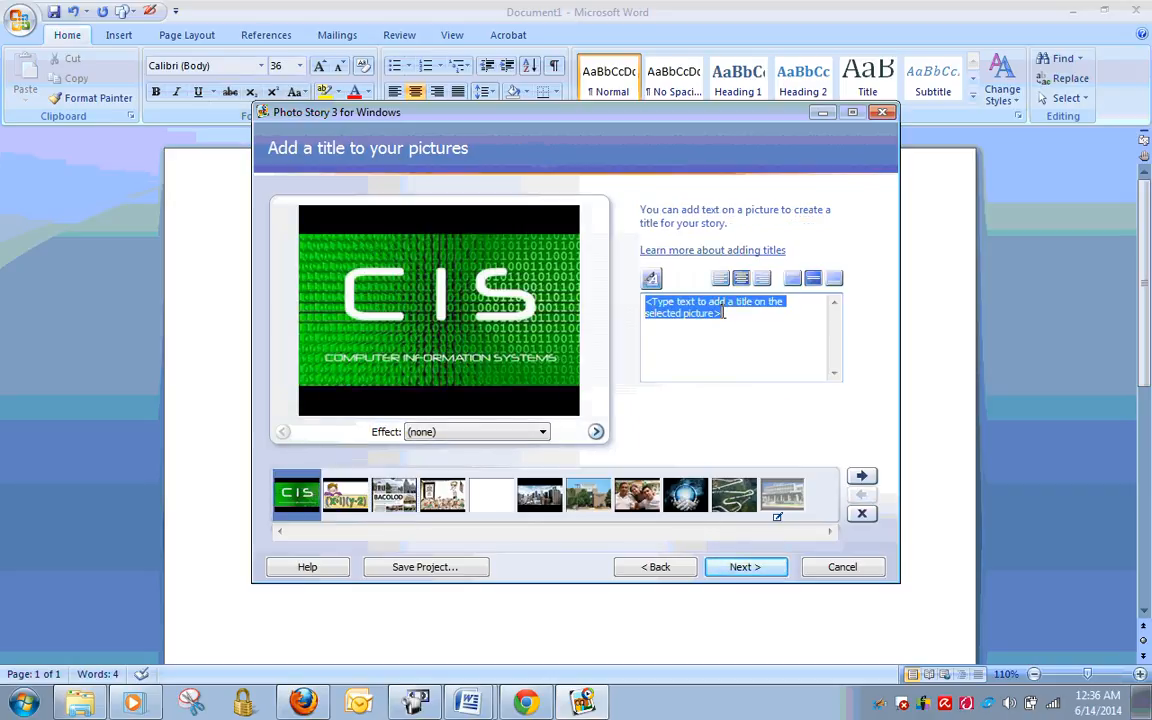
type("c")
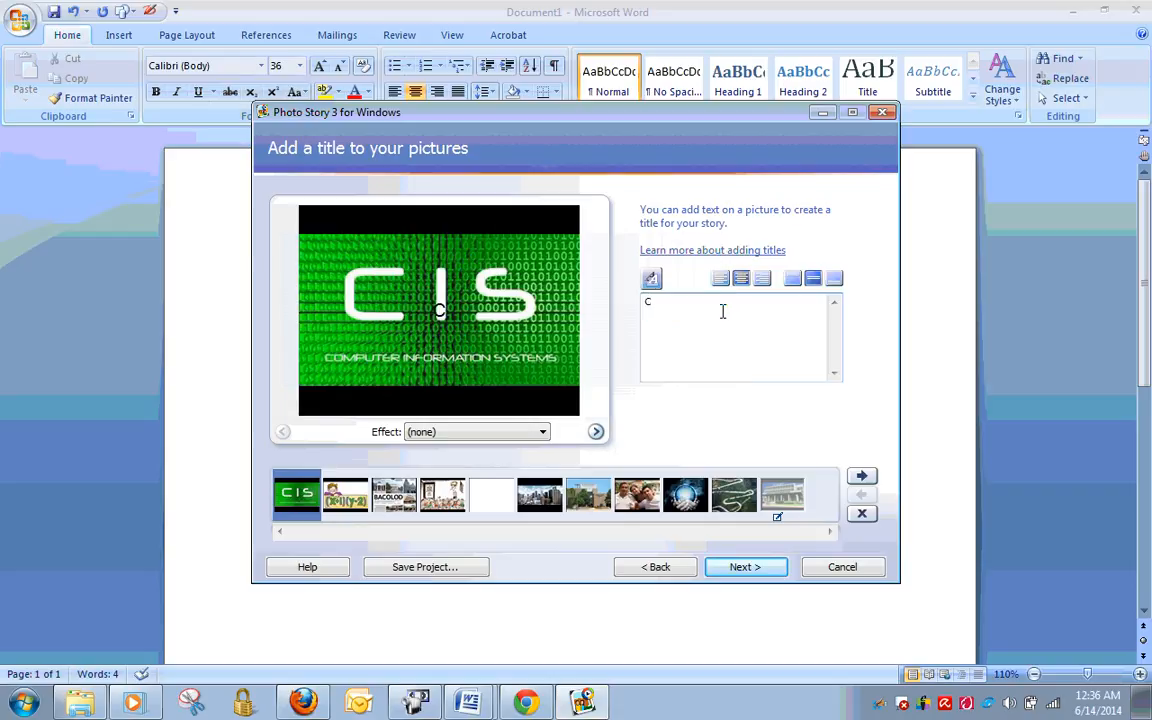
type("omputer")
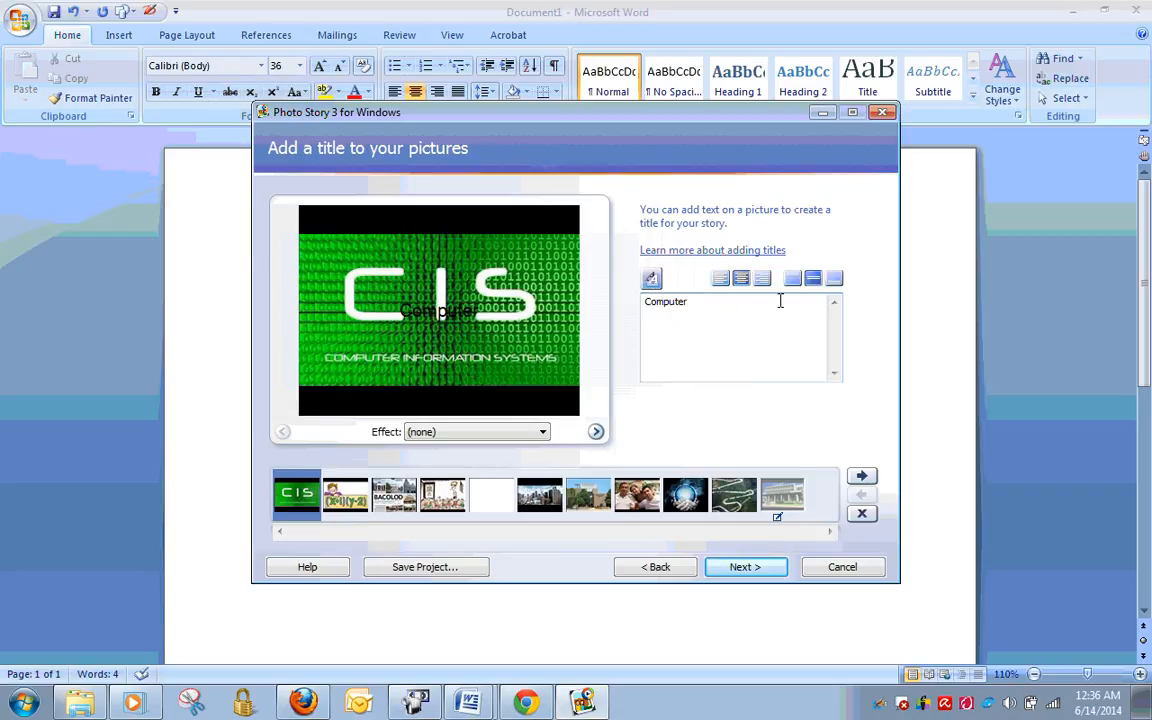
left_click(834, 279)
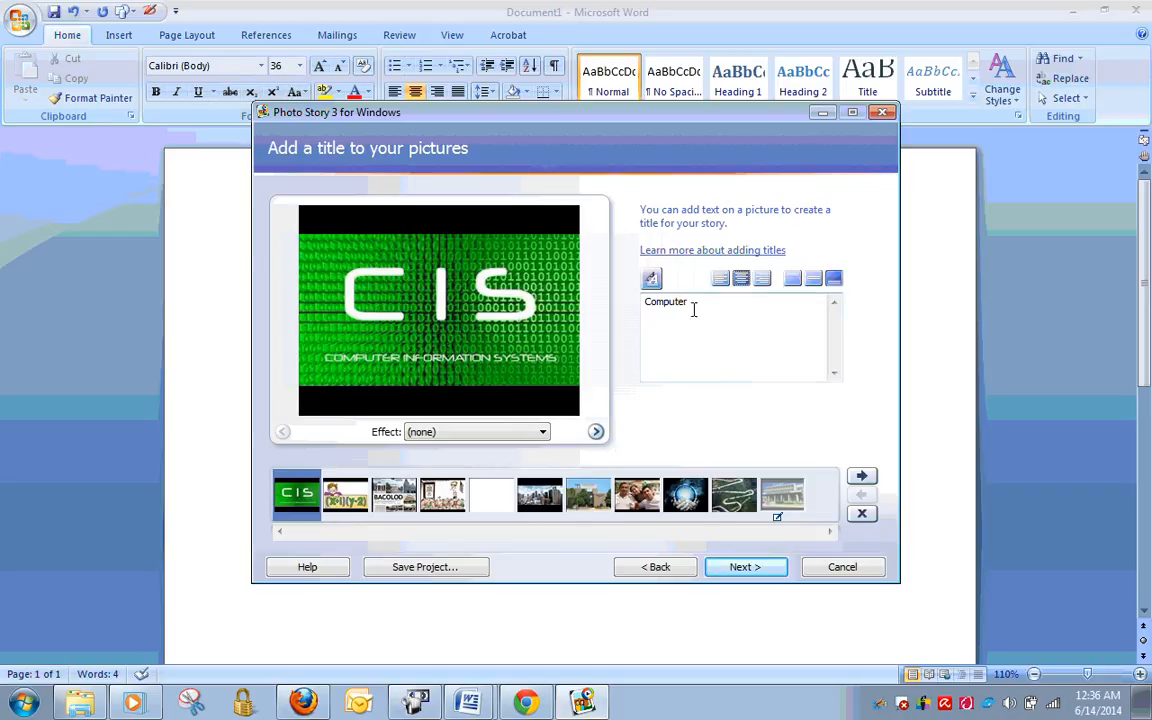
Format the CIS picture's "Computer" title in white Mistral with the Bold Oblique style.
left_click_drag(694, 305, 590, 272)
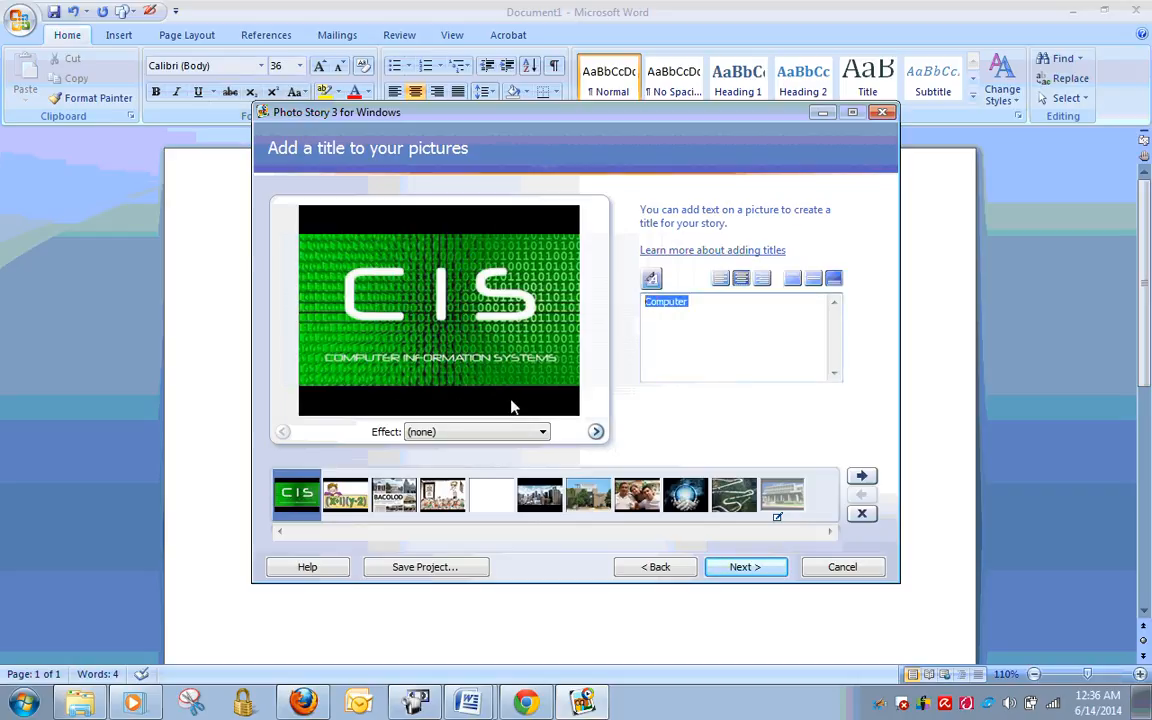
left_click(651, 278)
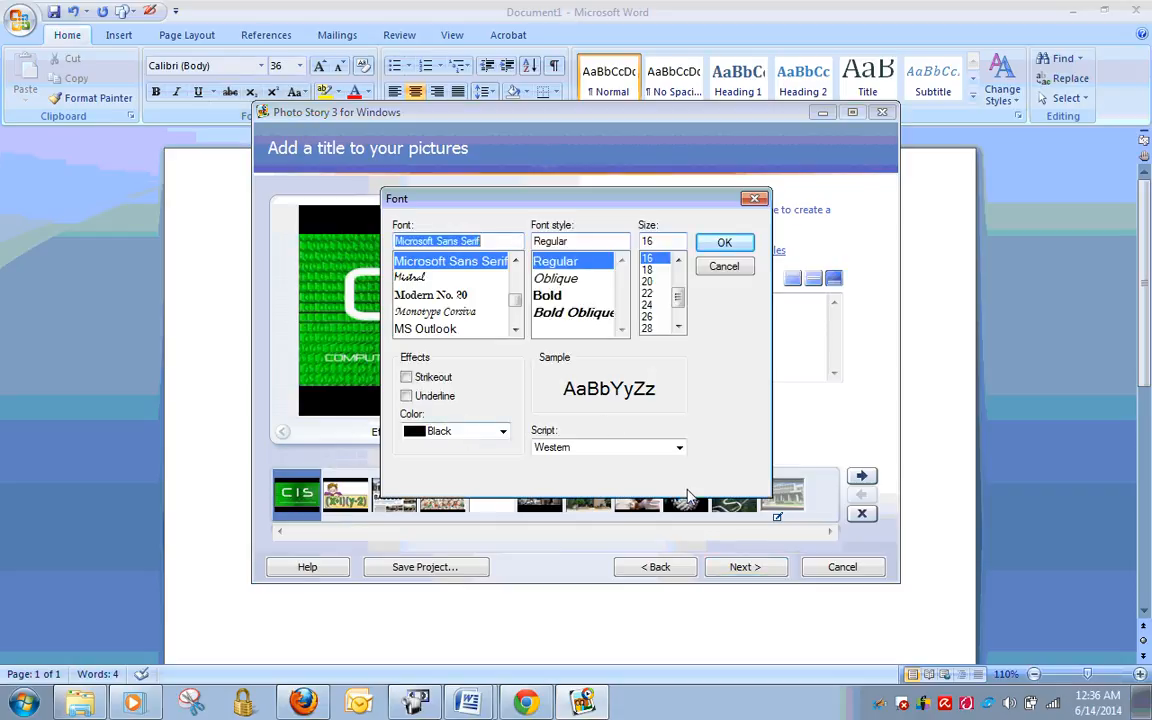
left_click(746, 250)
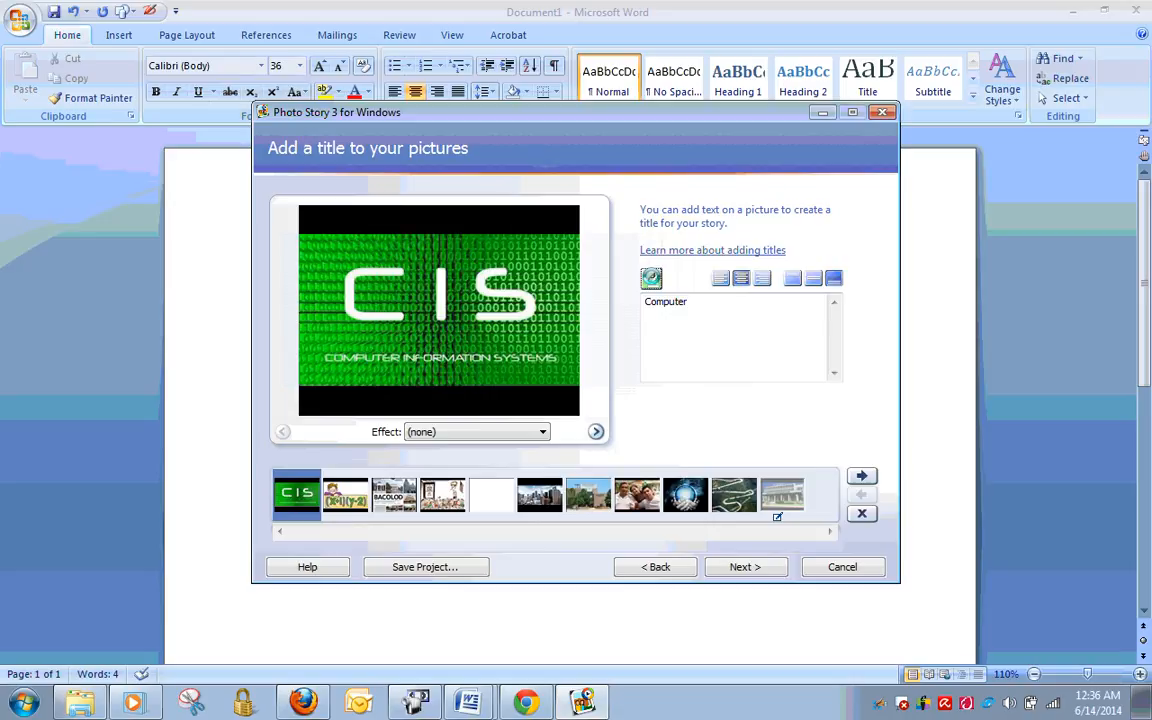
left_click(651, 280)
left_click(476, 433)
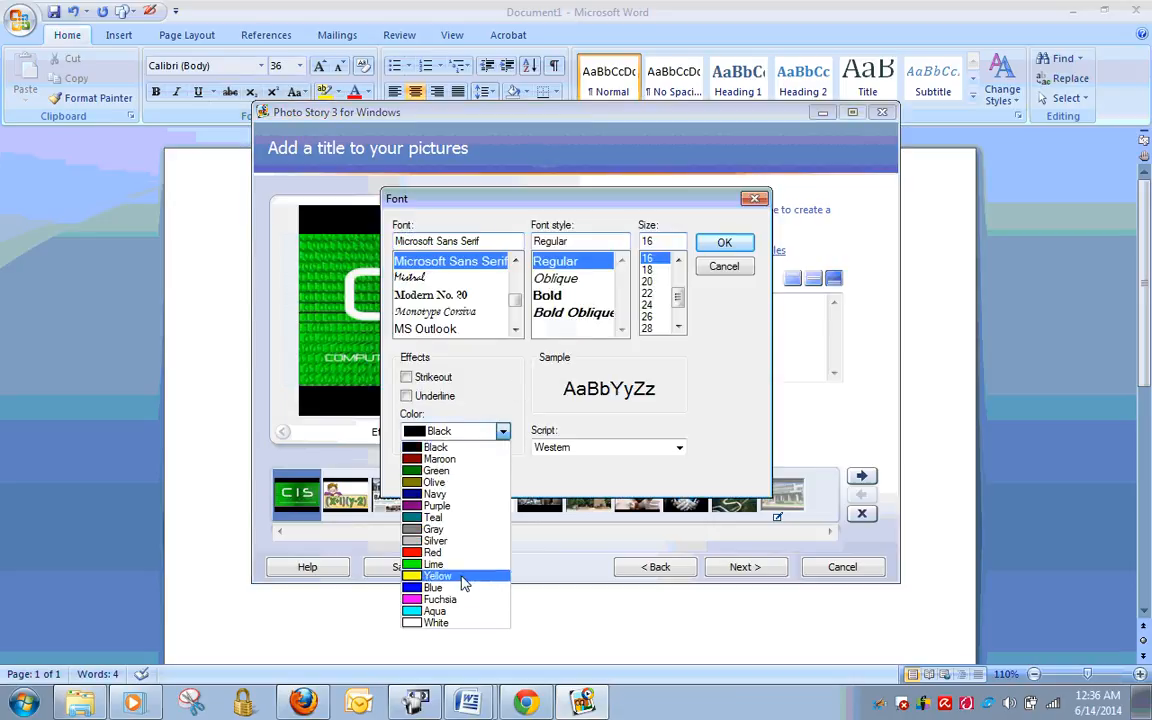
left_click(460, 622)
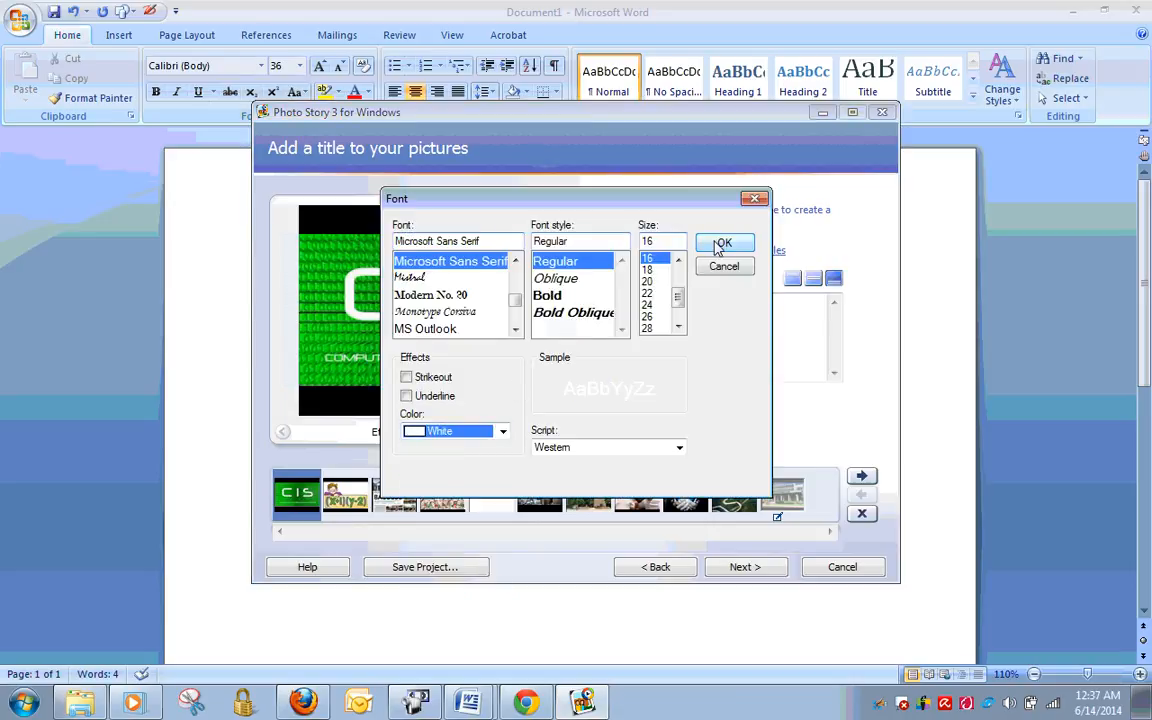
left_click(556, 278)
left_click(566, 311)
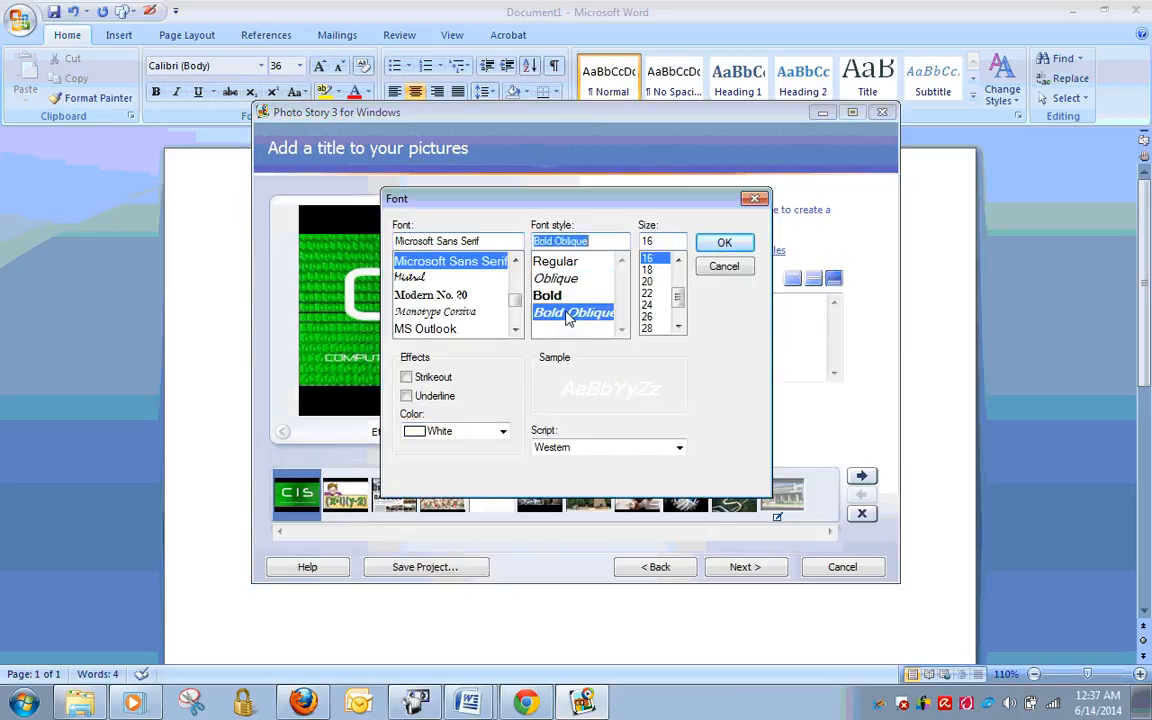
left_click(408, 278)
left_click(726, 246)
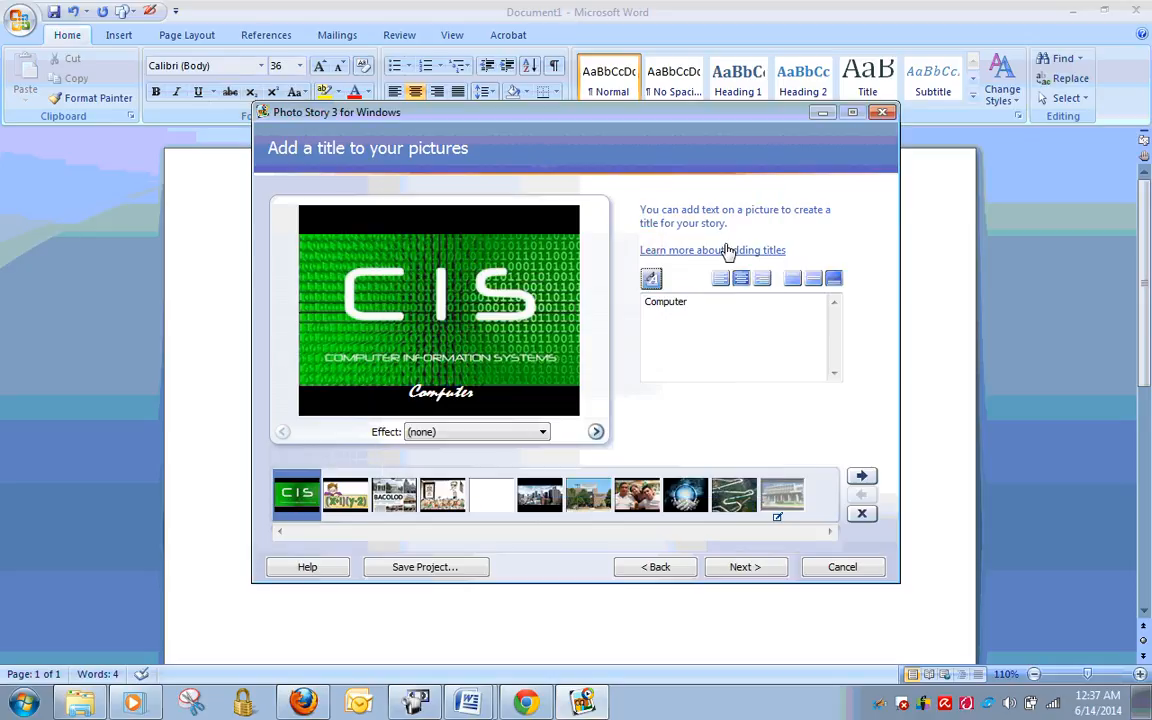
Try the Chalk and Charcoal effect on the CIS picture and set the effect back to none.
left_click(541, 431)
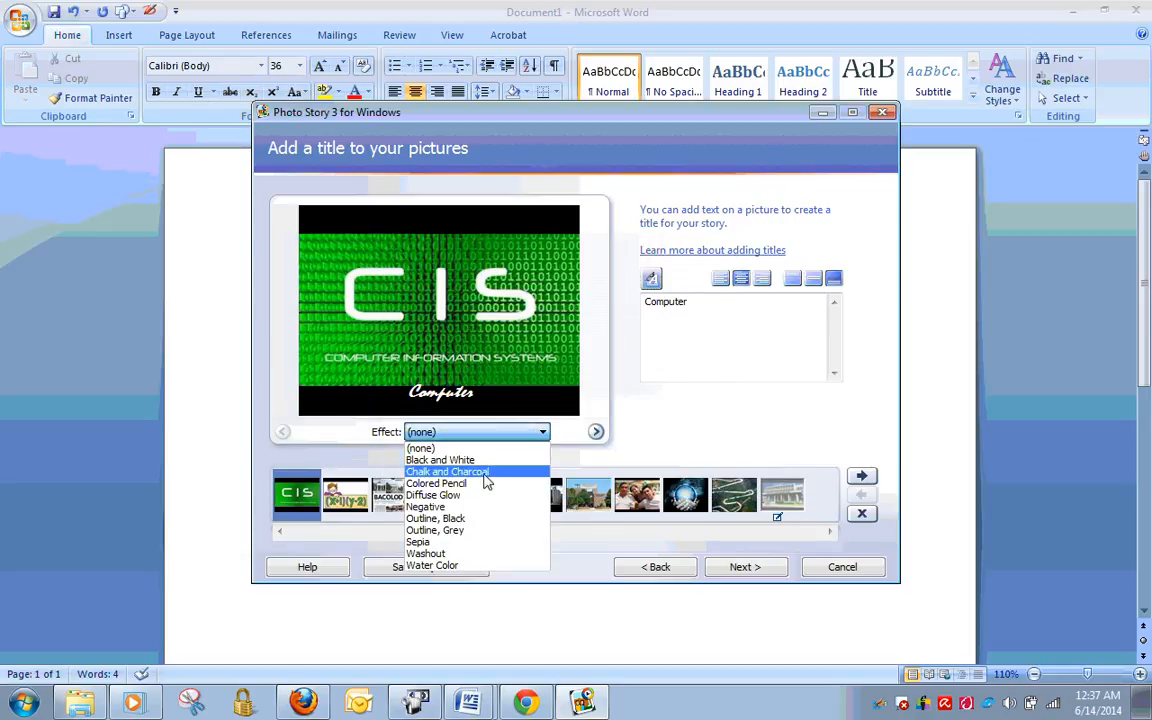
left_click(484, 472)
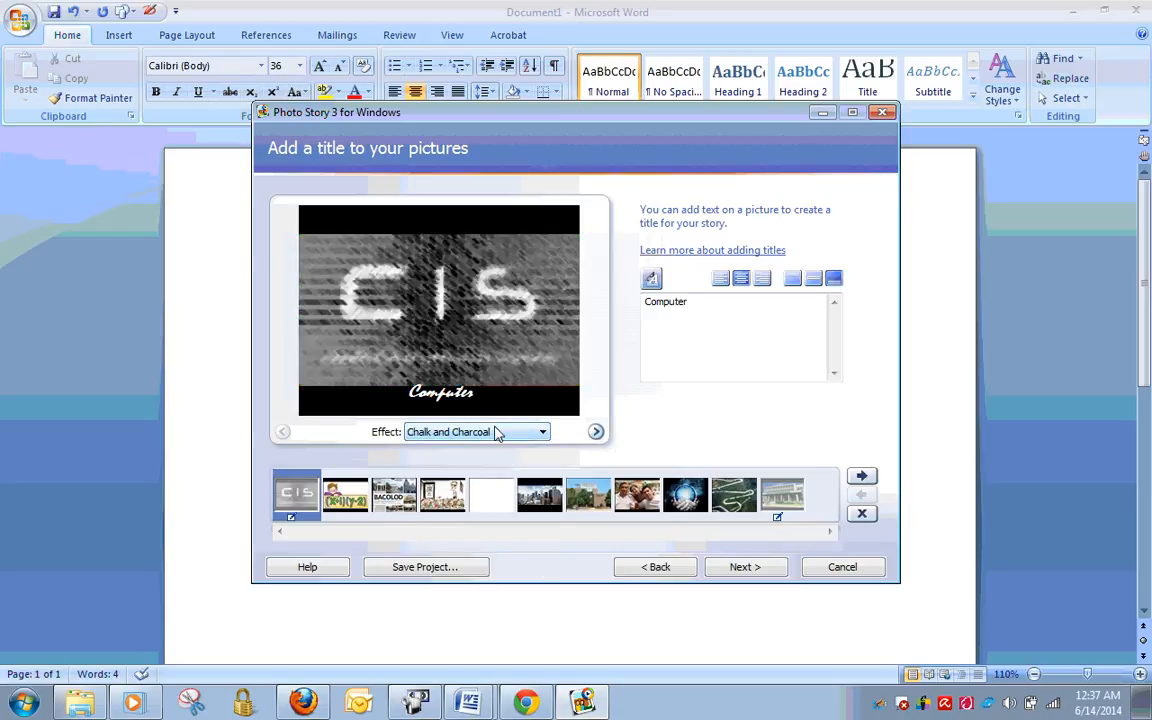
left_click(497, 432)
left_click(470, 446)
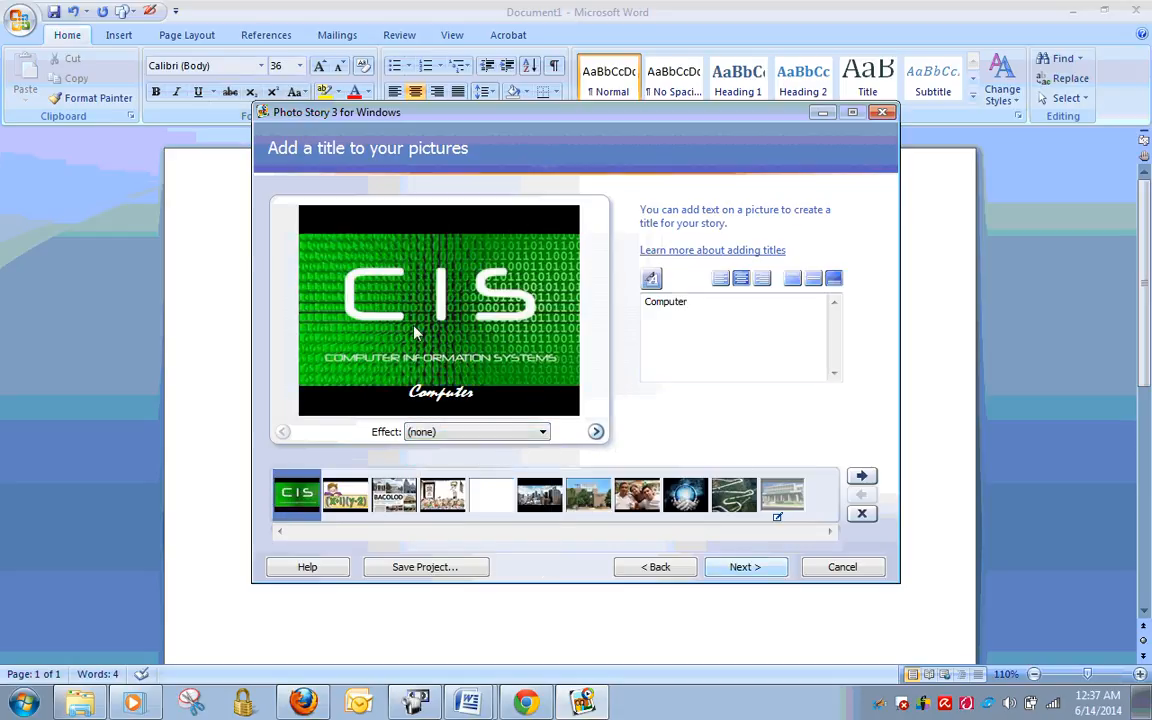
Look through the algebra, classroom cartoon and city skyline pictures and return to the CIS picture.
left_click(345, 494)
left_click(442, 494)
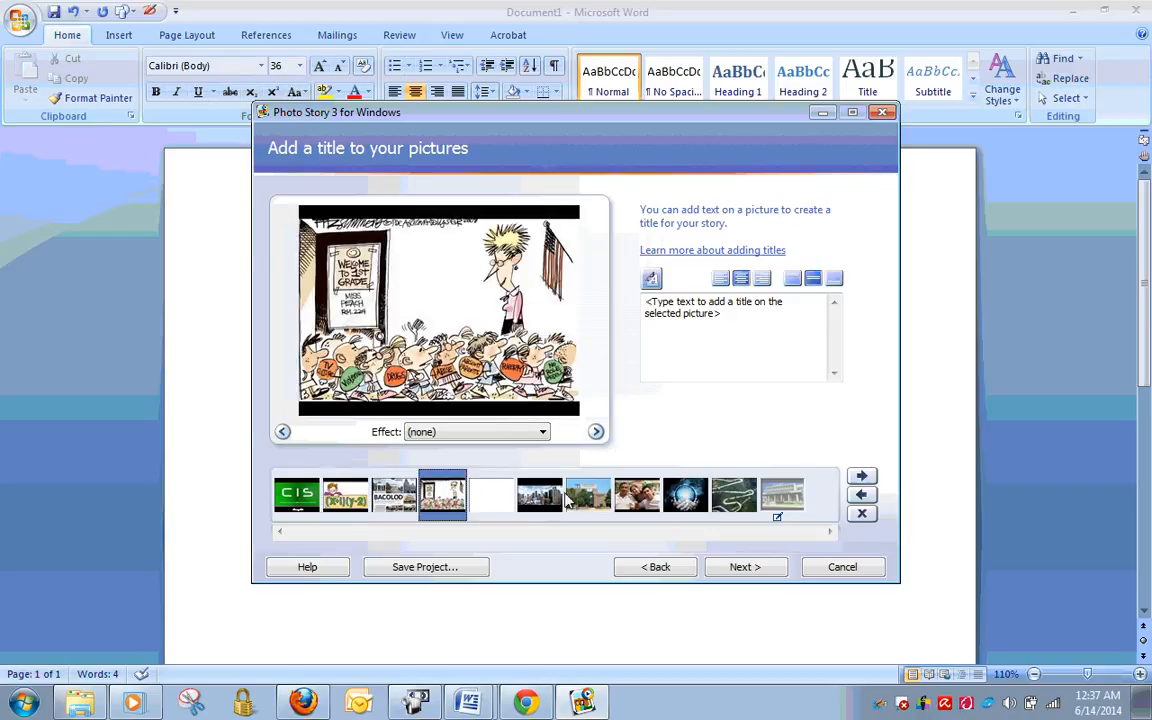
left_click(545, 496)
left_click(316, 496)
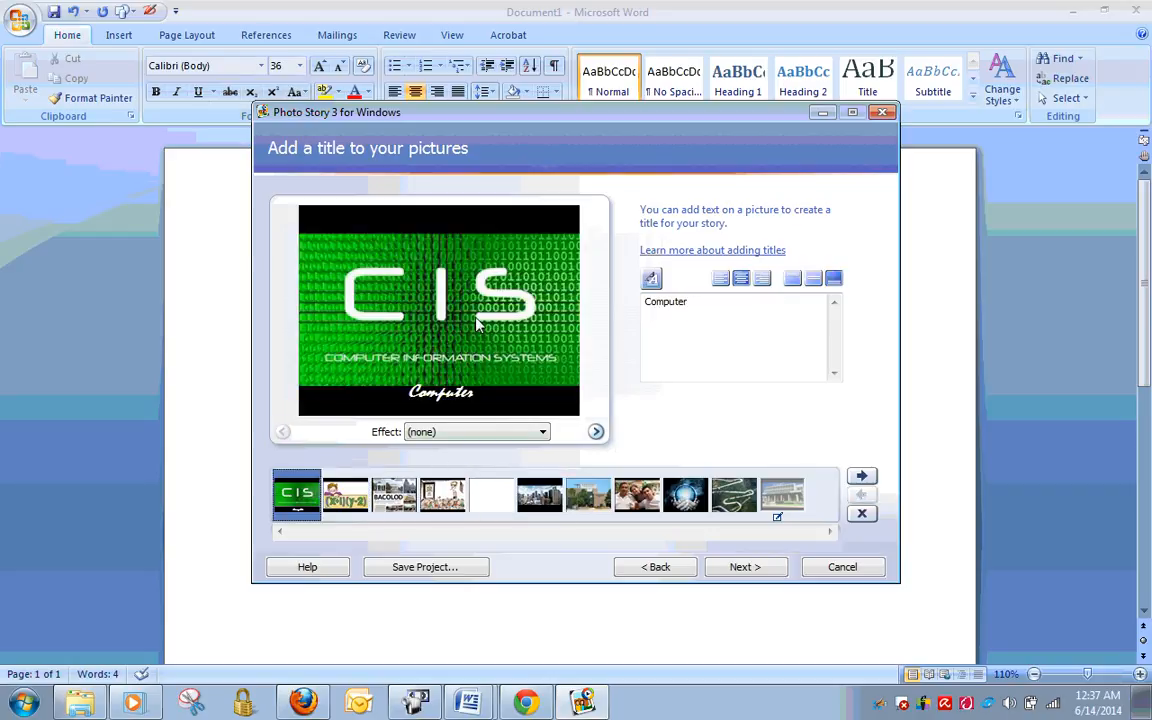
Proceed to the narration stage and record about 11 seconds of narration for the CIS picture.
left_click(745, 567)
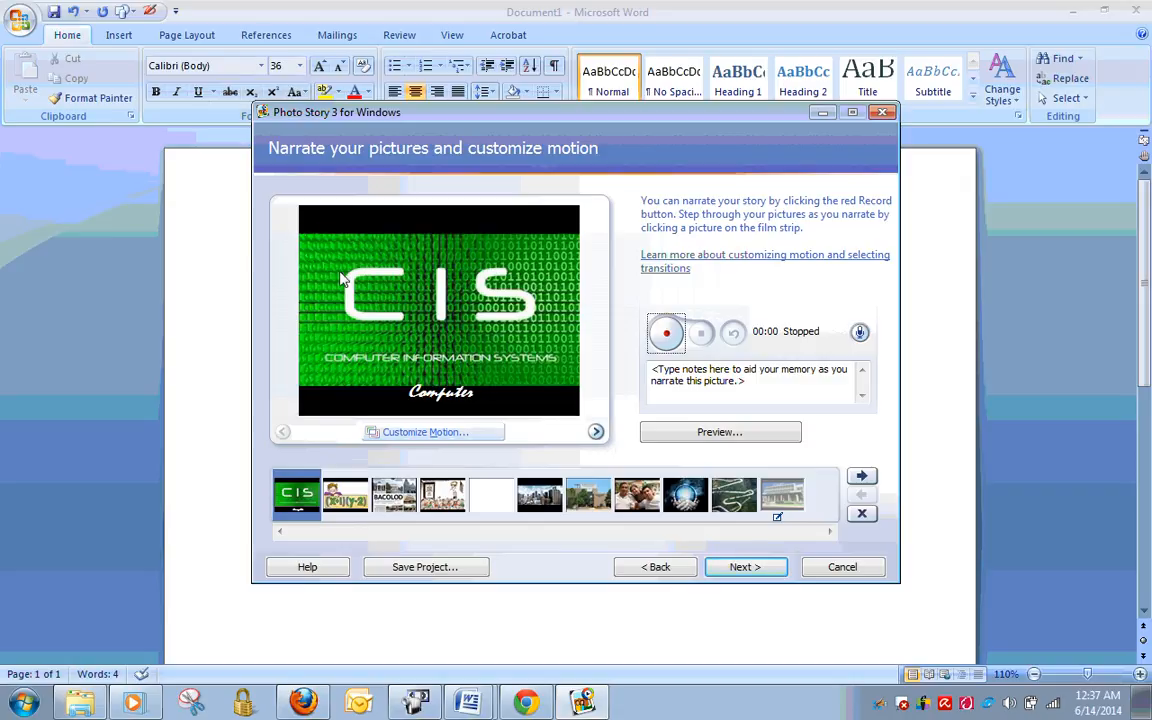
left_click(665, 334)
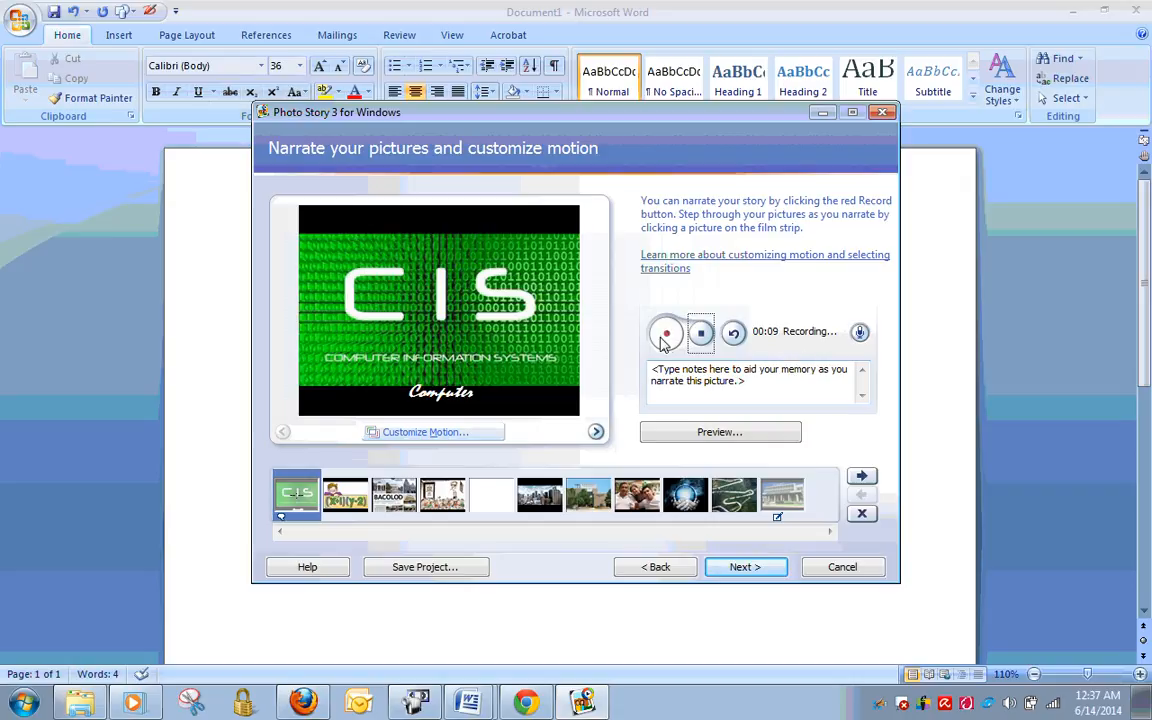
left_click(701, 335)
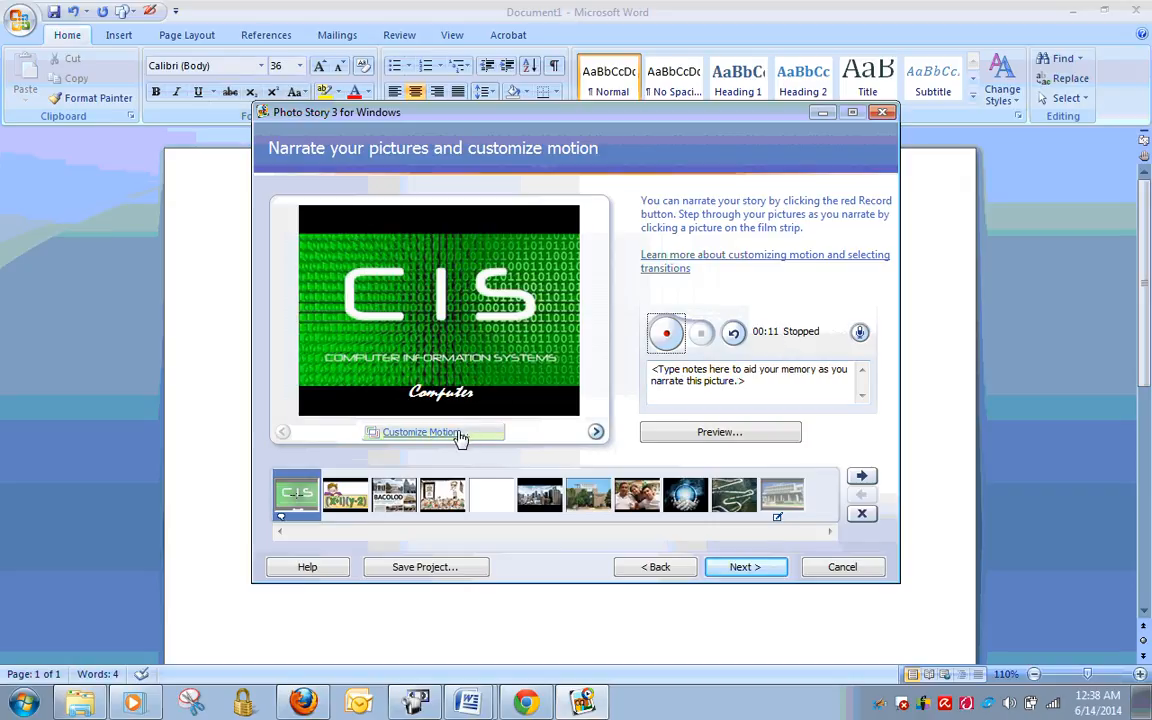
Customize the CIS picture's motion with a fixed display time of 11.3 seconds and a lower-right start area of about 208 x 156 pixels.
left_click(420, 432)
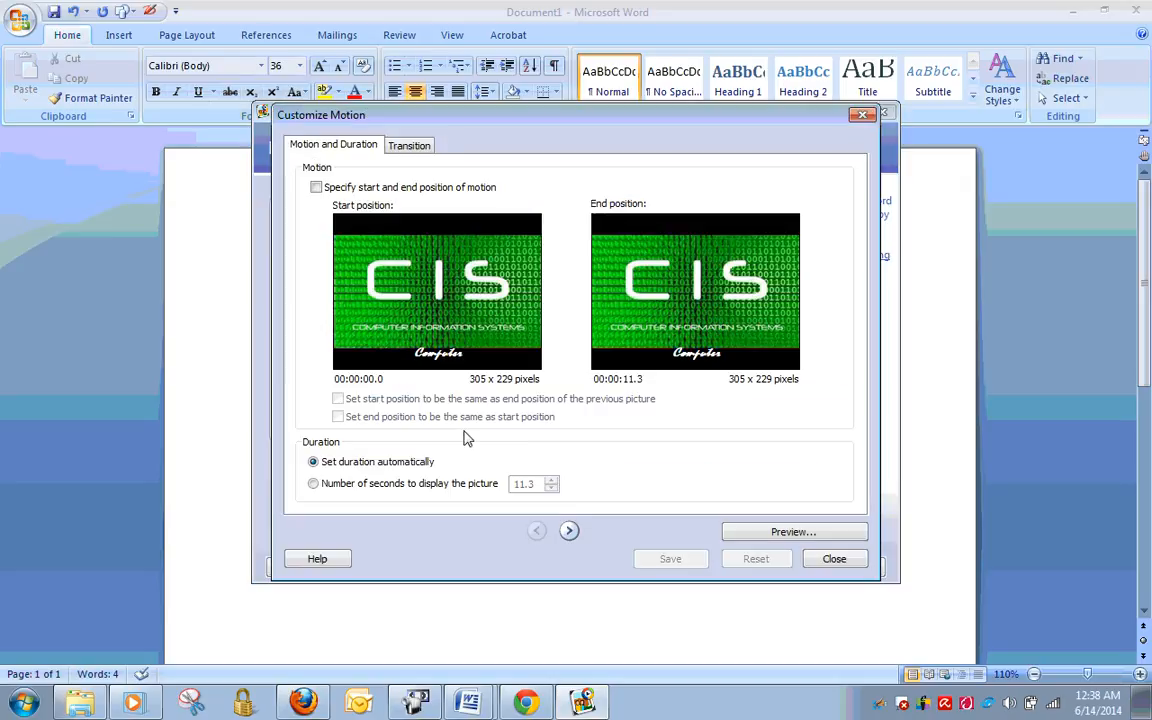
left_click(313, 484)
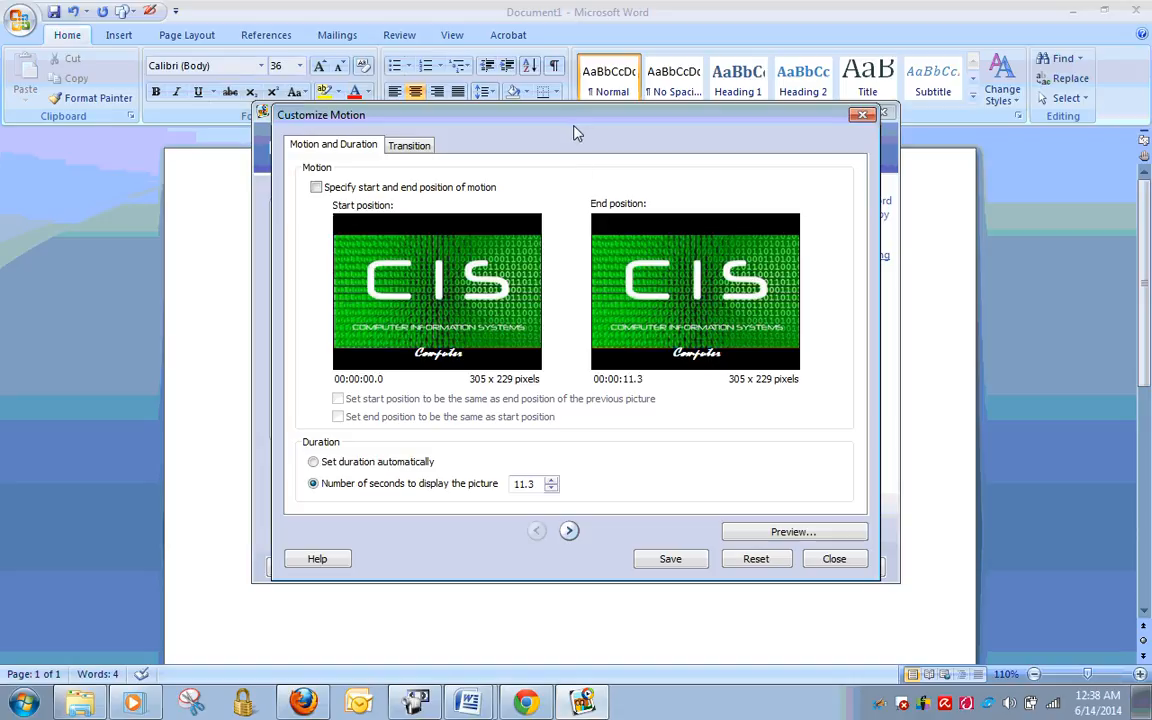
left_click_drag(575, 133, 502, 100)
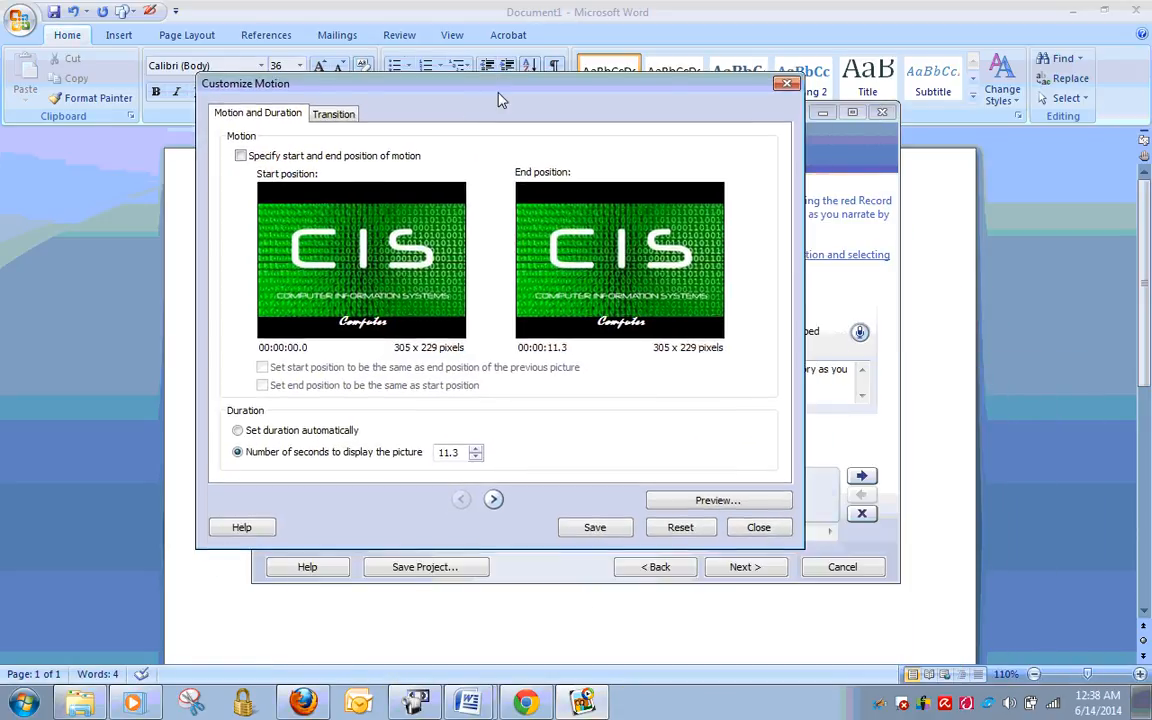
left_click(240, 157)
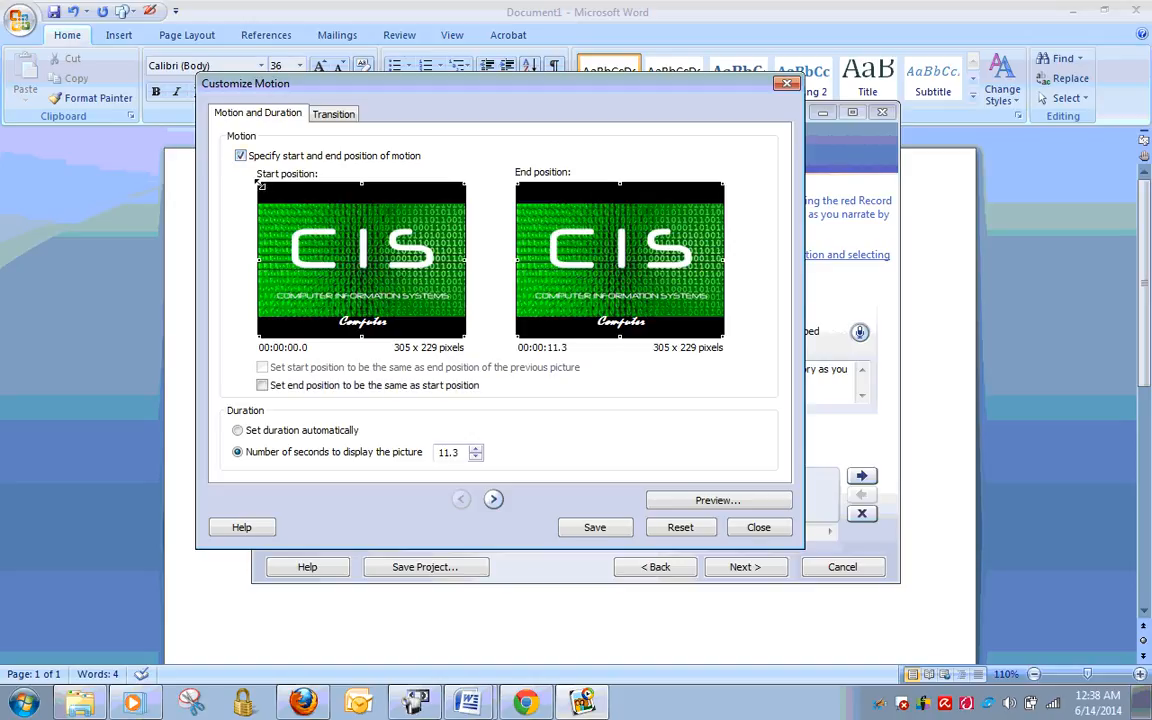
left_click_drag(259, 182, 326, 233)
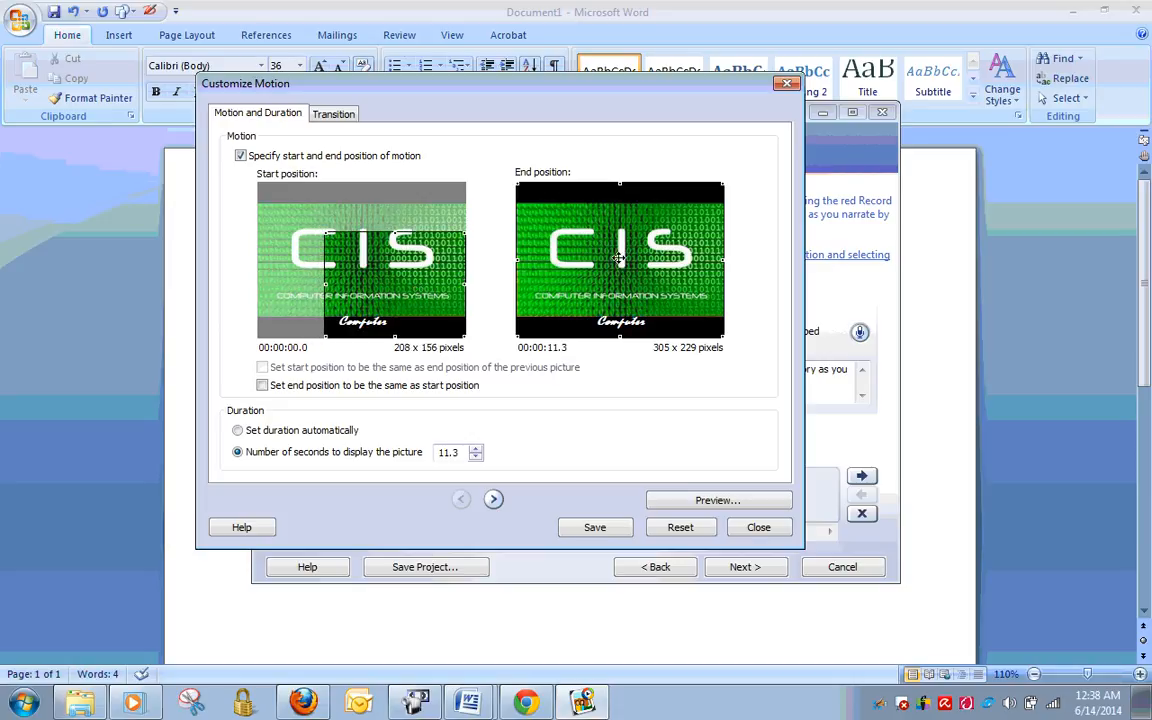
Preview the CIS picture's custom motion, and close the motion settings with the changes saved.
left_click(729, 510)
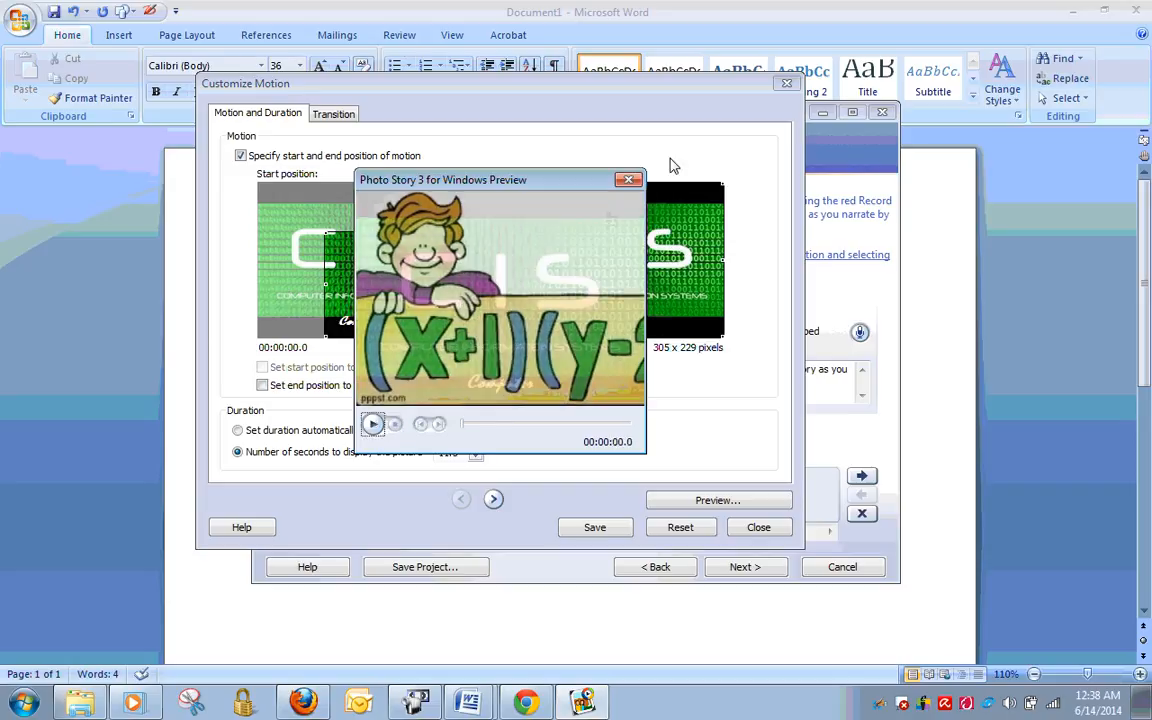
left_click(626, 181)
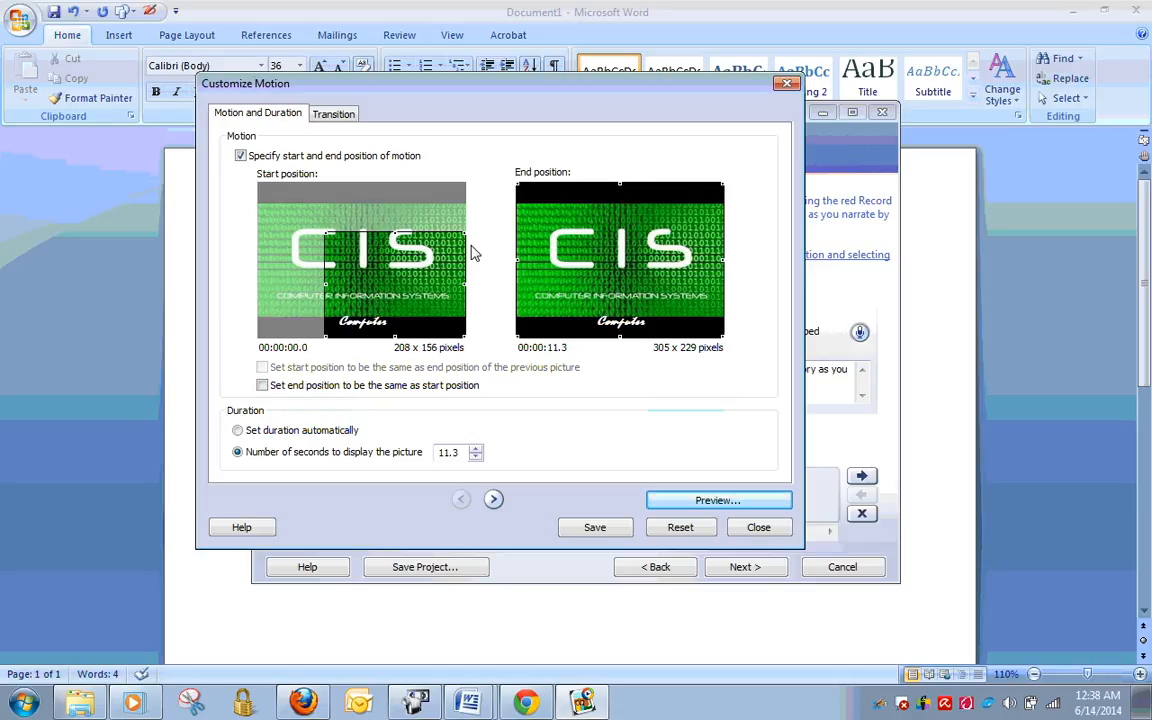
left_click(759, 528)
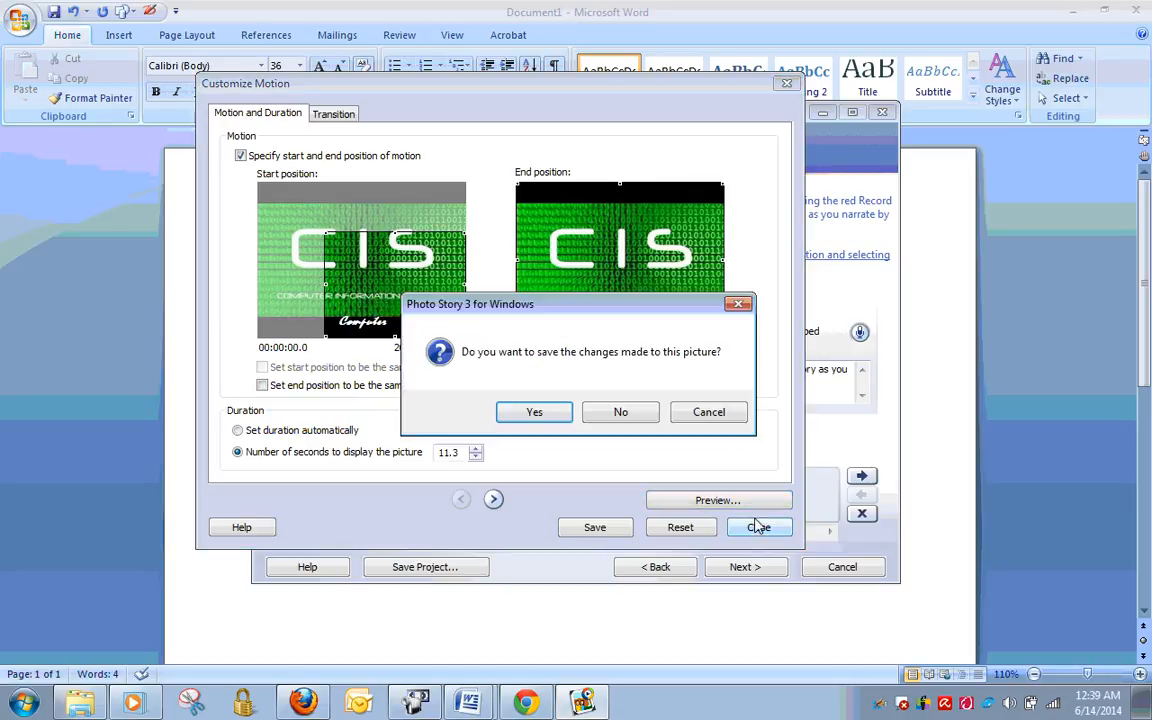
left_click(535, 413)
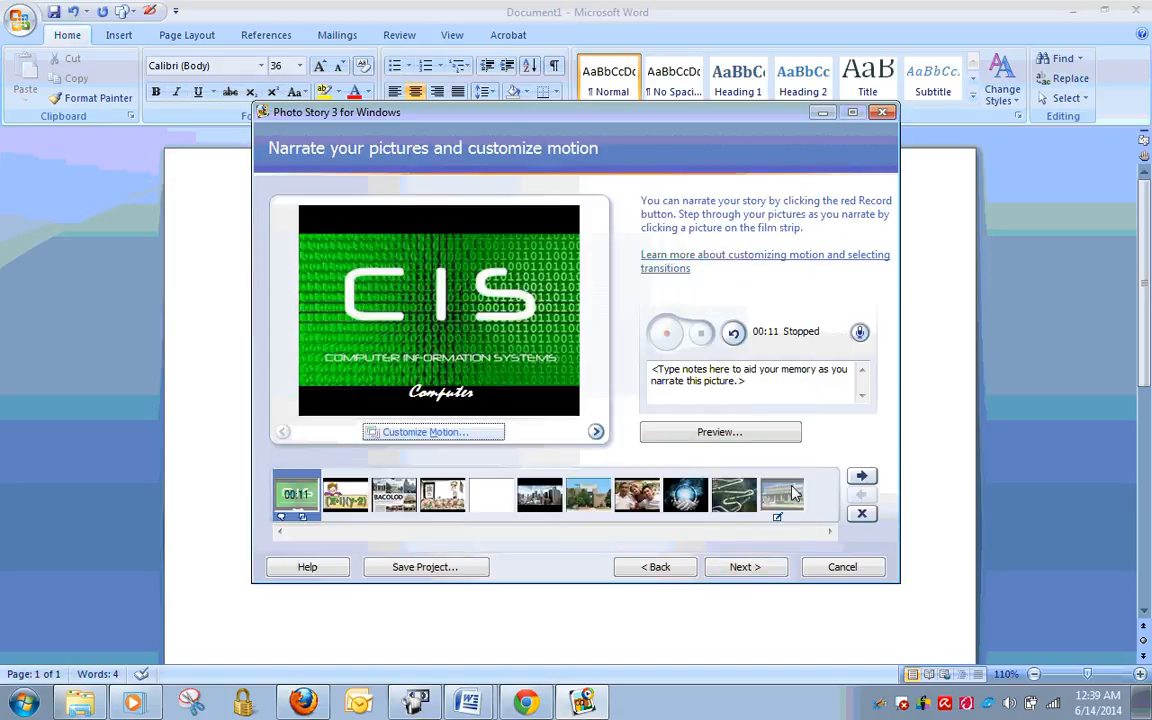
Proceed to background music and create a Classical: Amadeus piano track with a Sentimental mood, normal intensity and slightly slower tempo, sampling it before accepting.
left_click(752, 570)
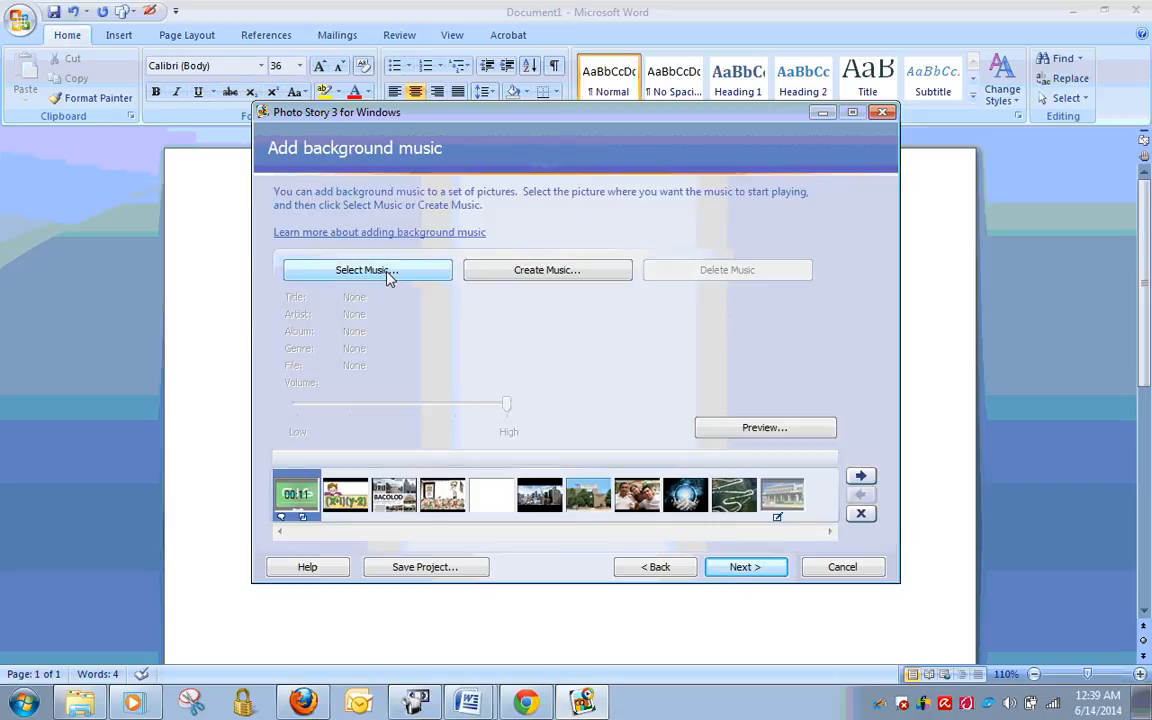
left_click(562, 271)
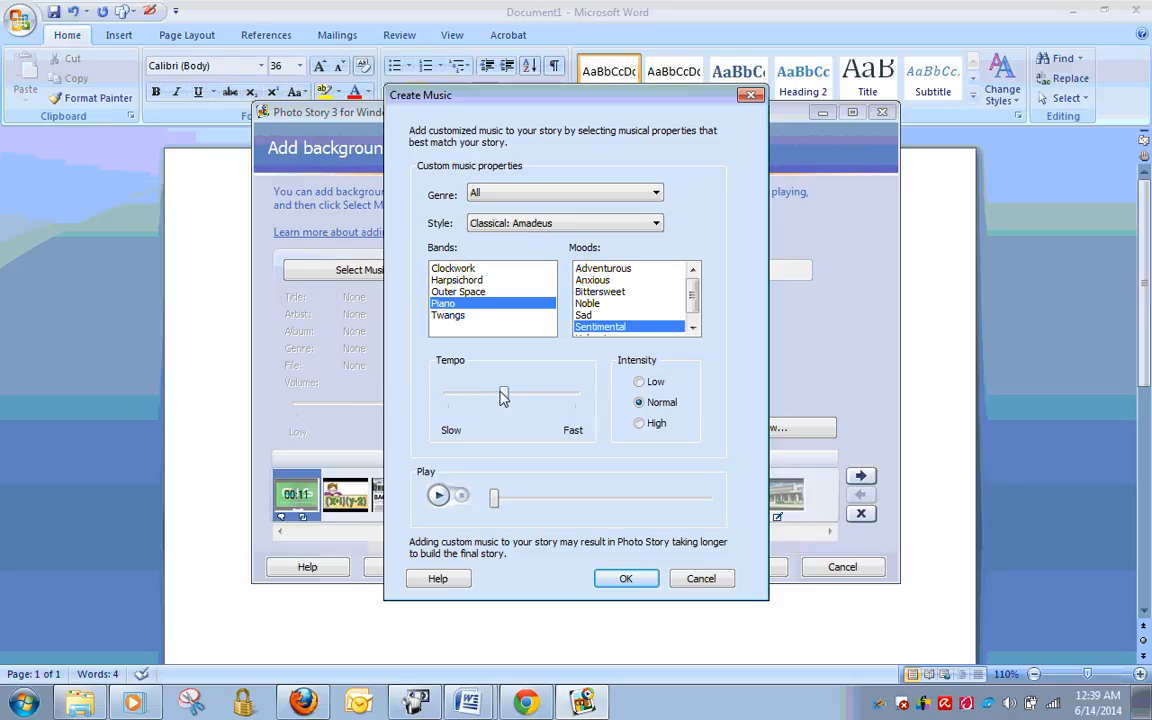
left_click_drag(503, 397, 483, 398)
left_click(439, 497)
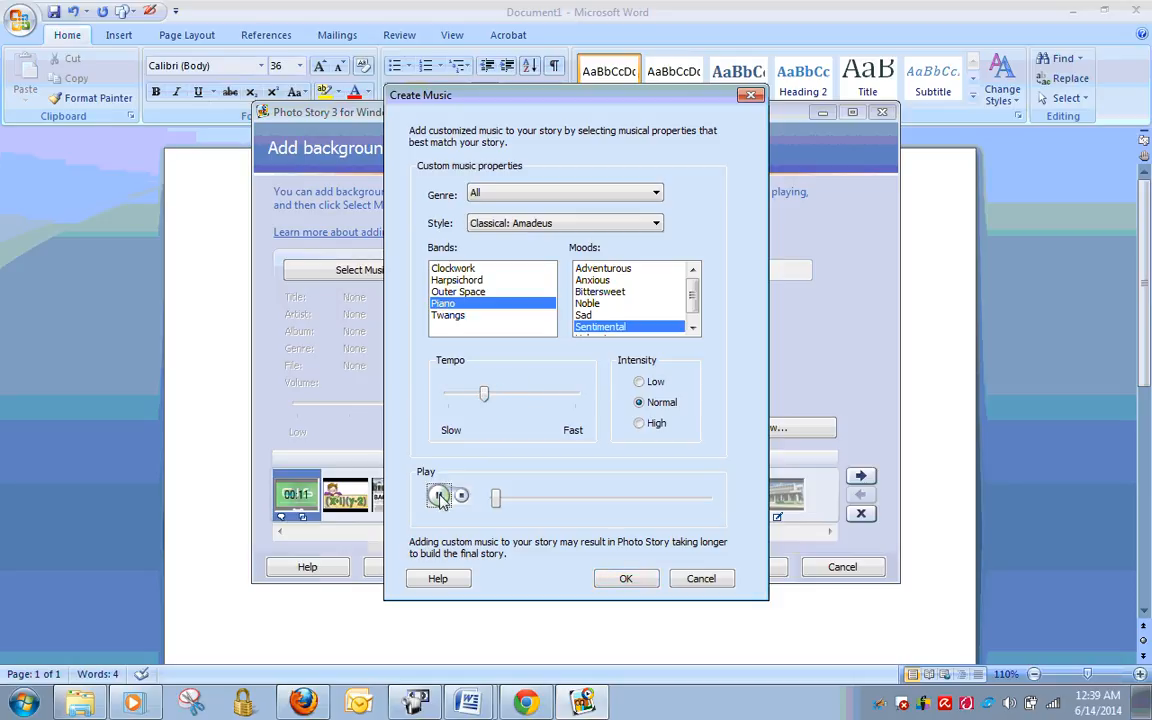
left_click(439, 497)
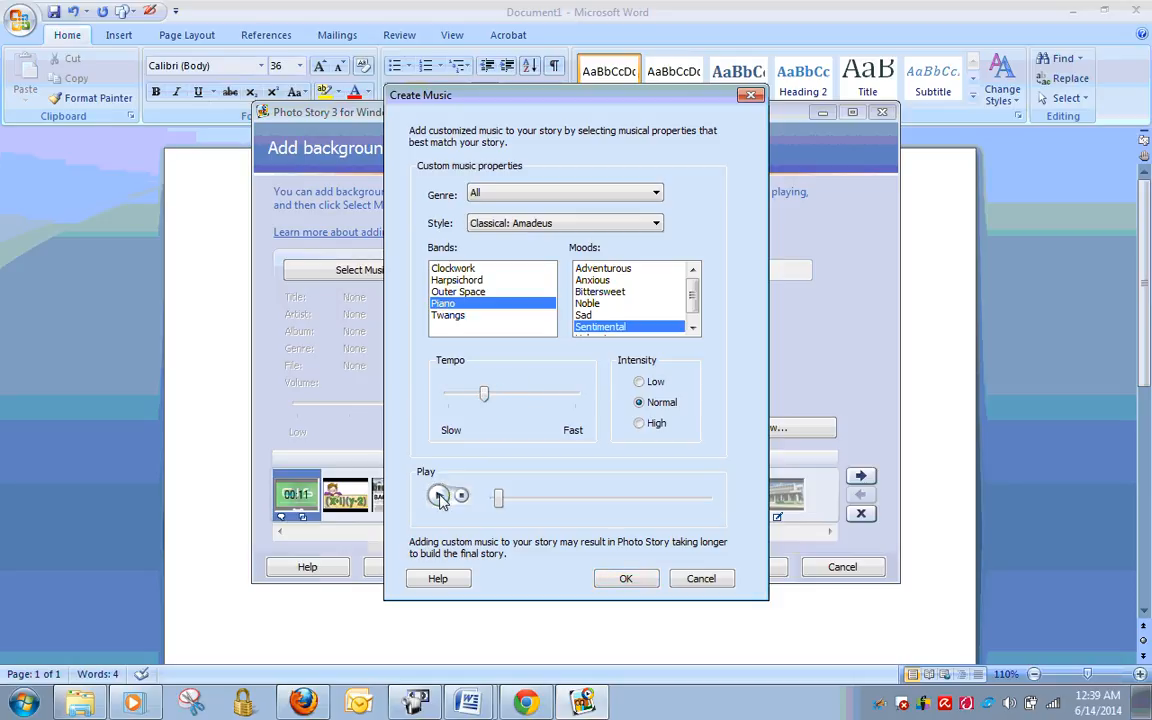
left_click(627, 580)
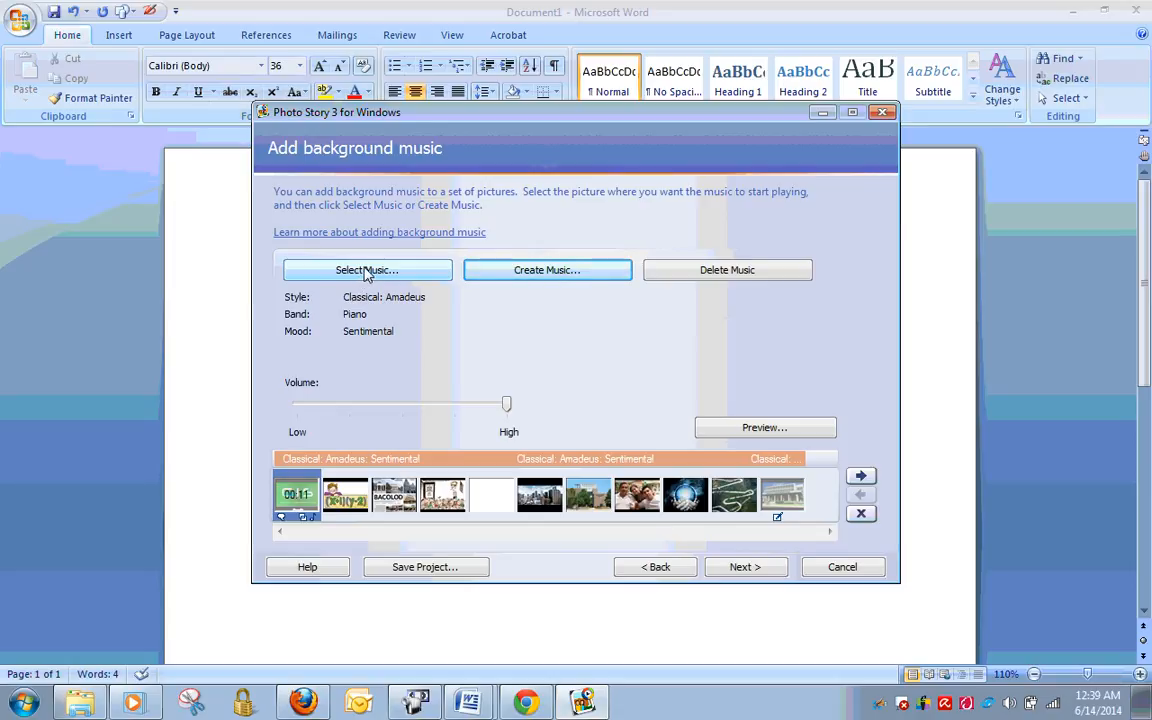
Lower the background music volume towards Low and proceed to saving the story.
mouse_move(506, 404)
left_mouse_down()
mouse_move(345, 407)
mouse_move(516, 412)
left_mouse_up()
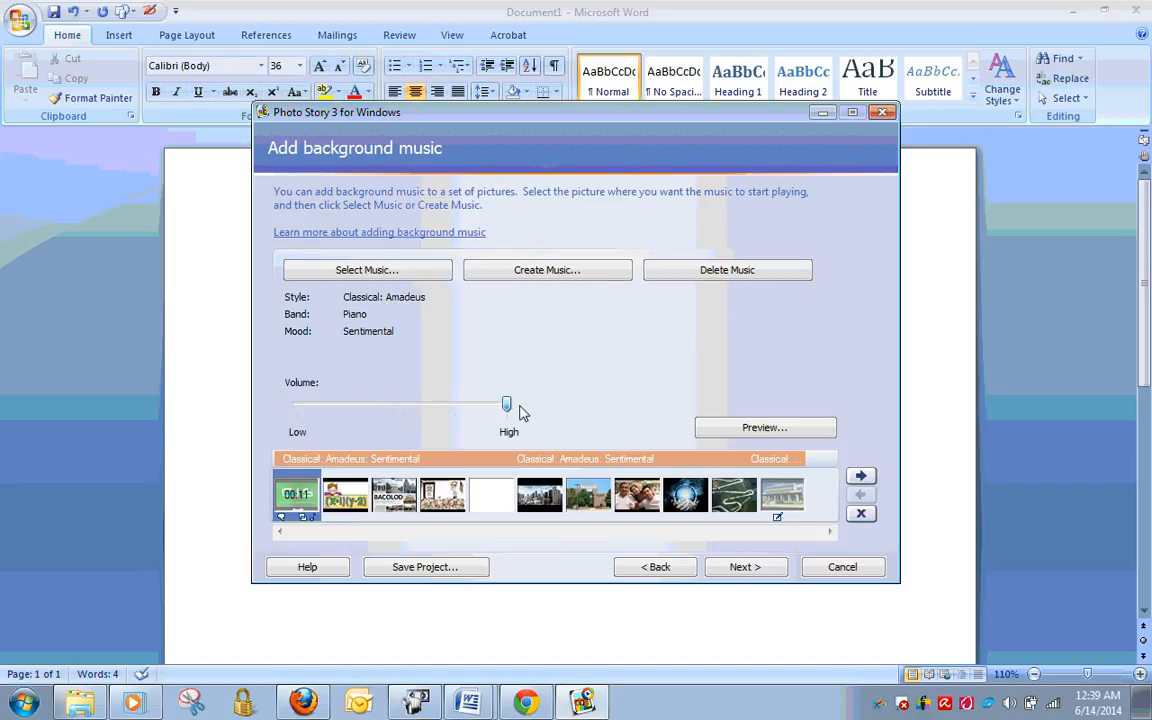
left_click_drag(519, 412, 342, 406)
left_click(745, 567)
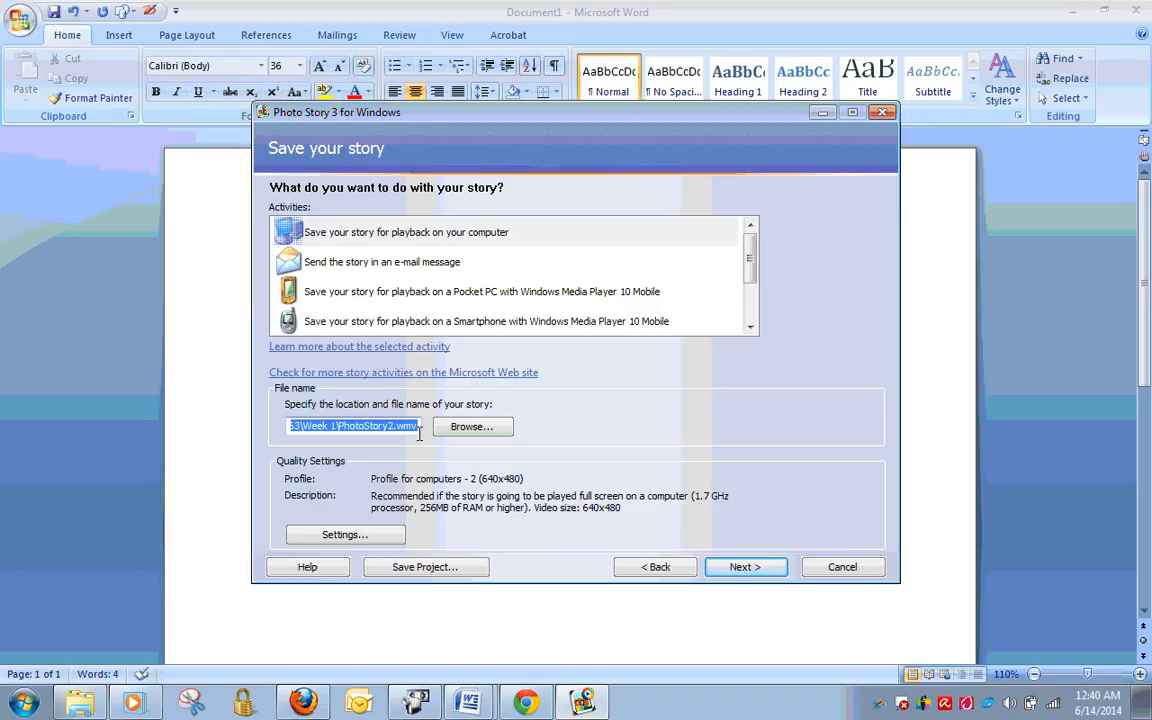
Name the story file "Photostory Example" in the Week 1 folder and build it for playback on the computer.
left_click(489, 433)
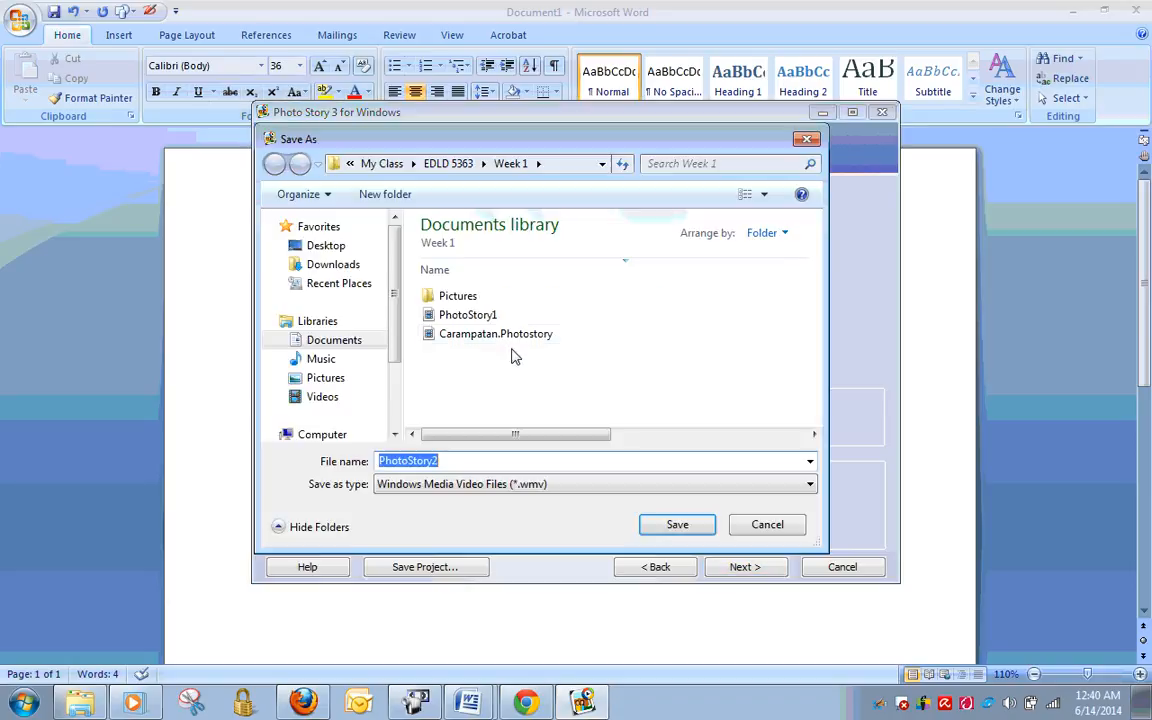
left_click(467, 459)
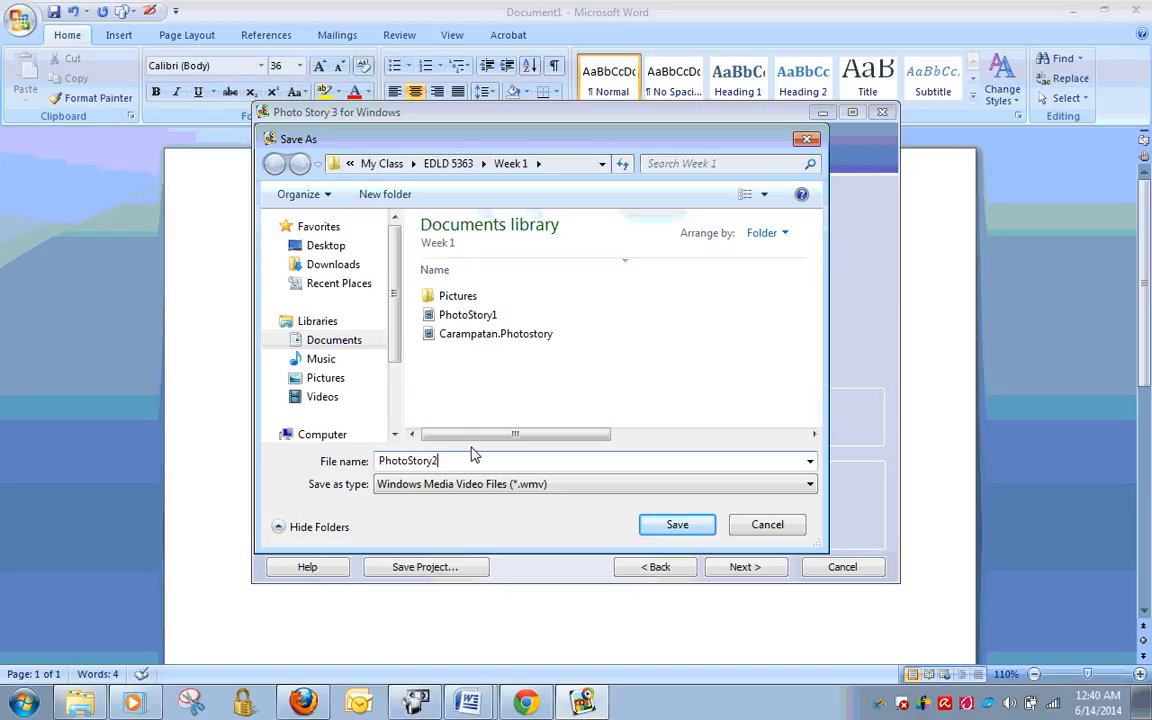
key("BackSpace")
key("BackSpace")
key("BackSpace")
key("BackSpace")
key("BackSpace")
key("BackSpace")
key("BackSpace")
key("BackSpace")
type("Phot")
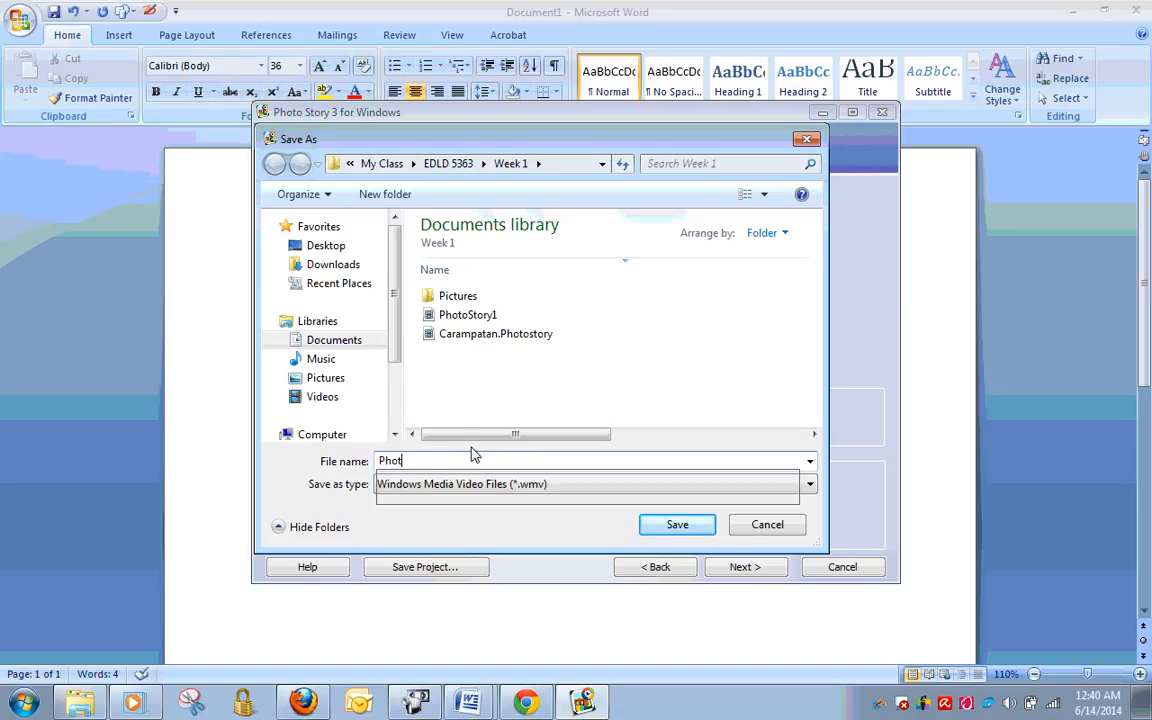
type("posto")
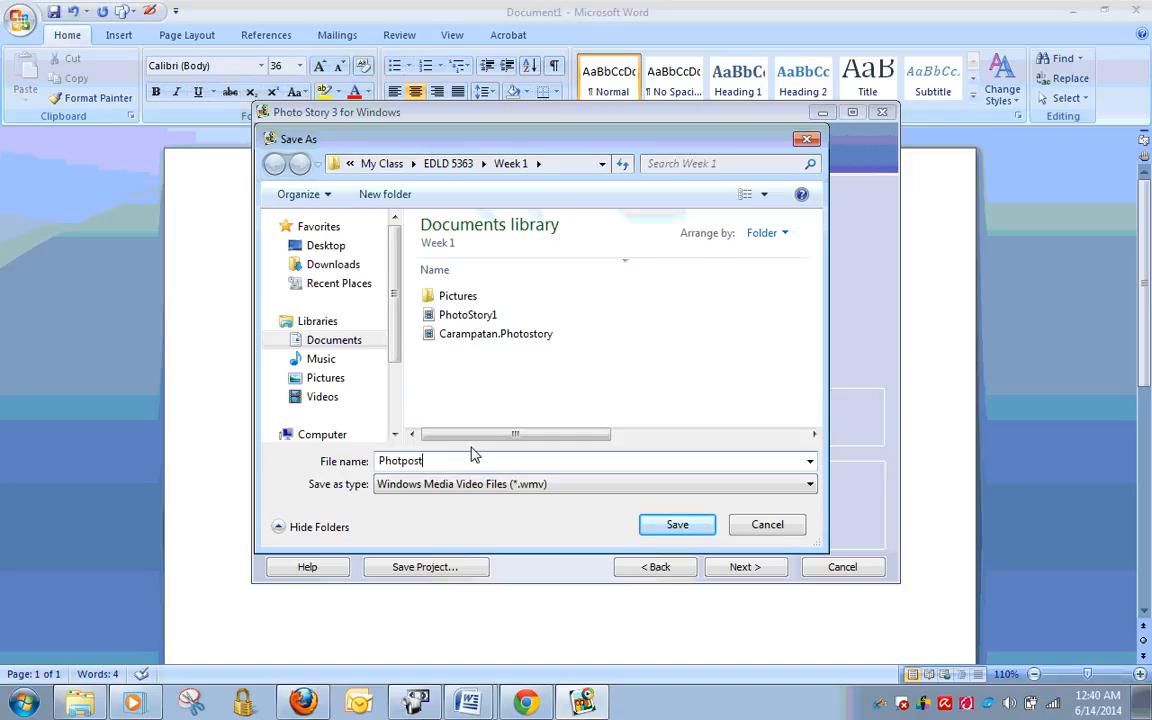
key("BackSpace")
type("ostor")
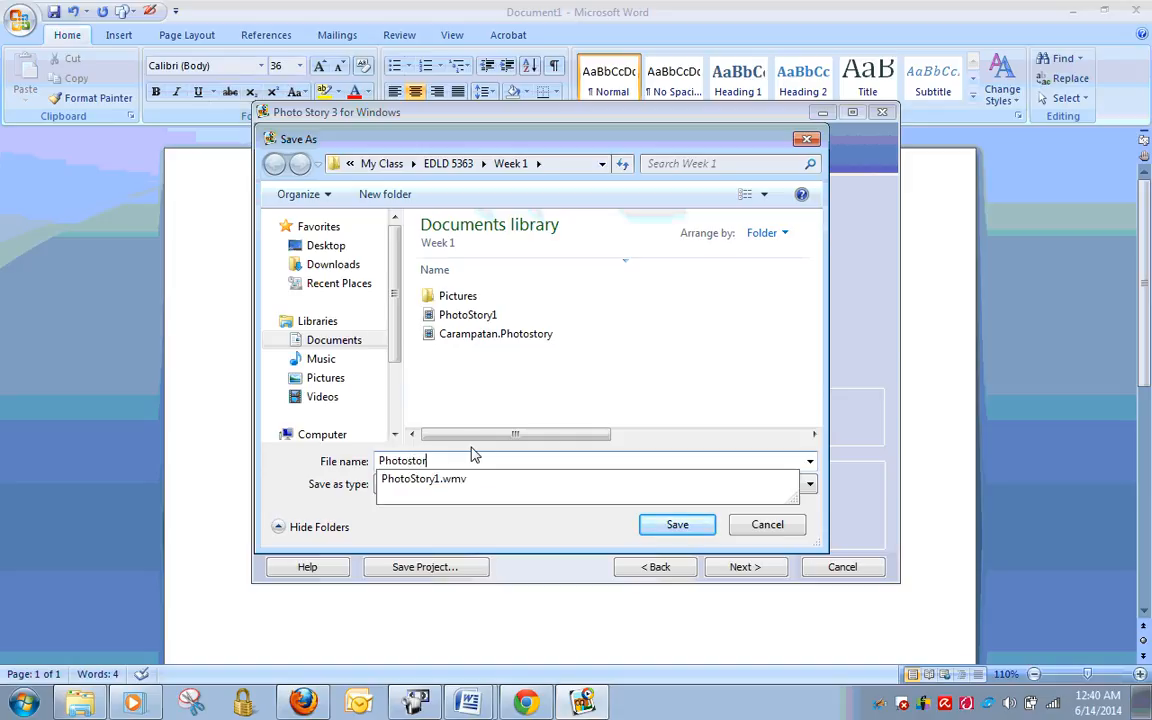
type("y E")
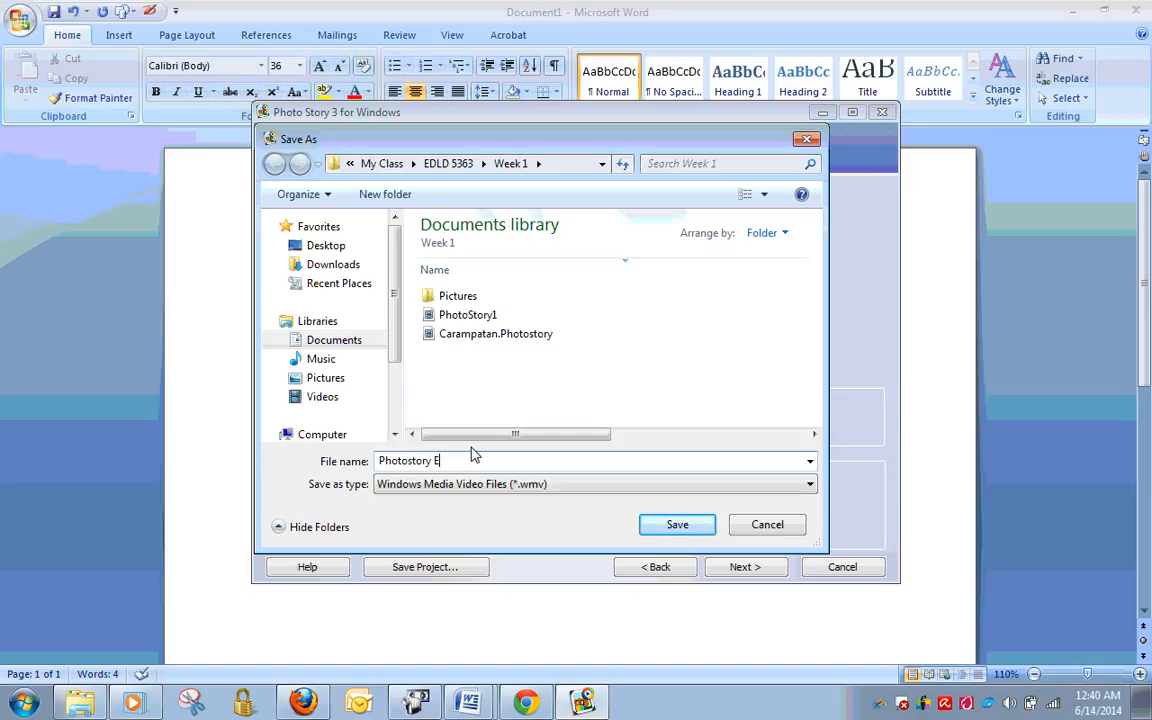
type("xample")
left_click(677, 525)
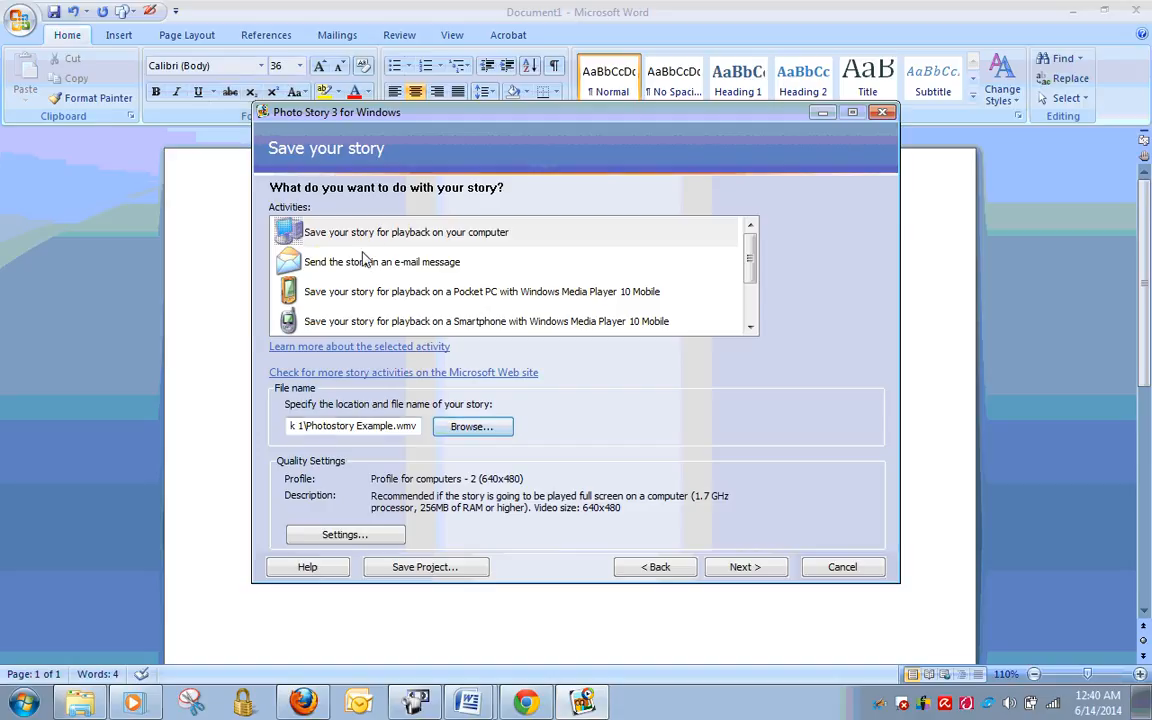
left_click(333, 232)
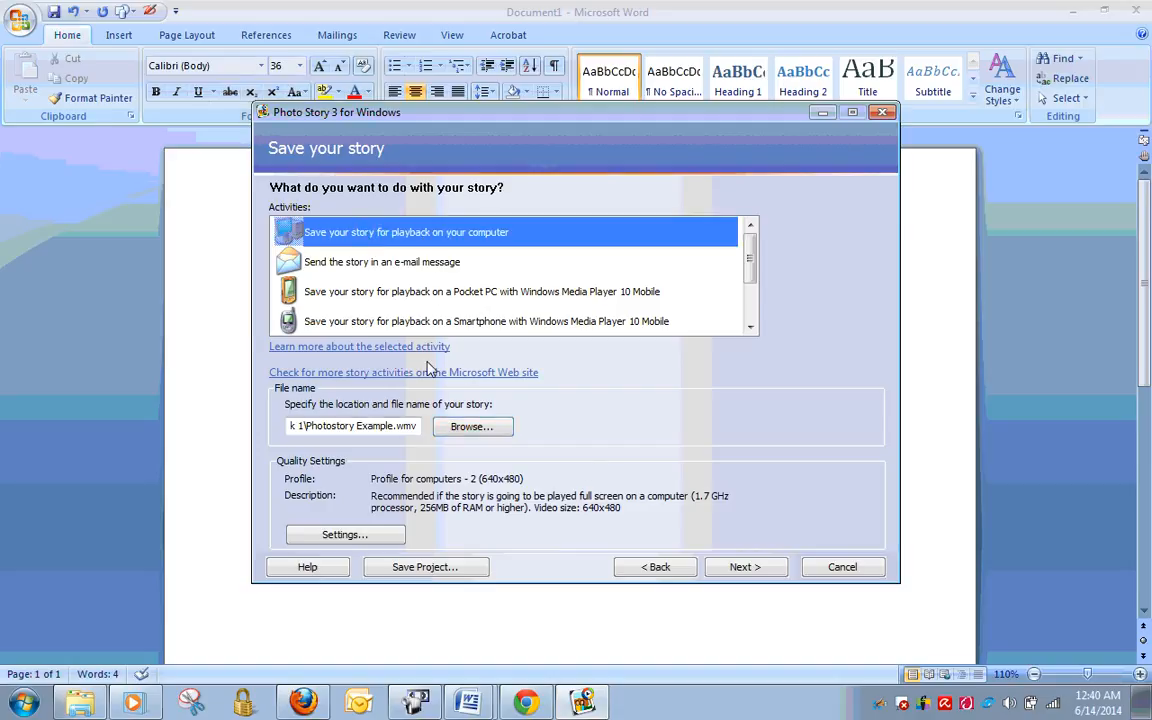
left_click(745, 567)
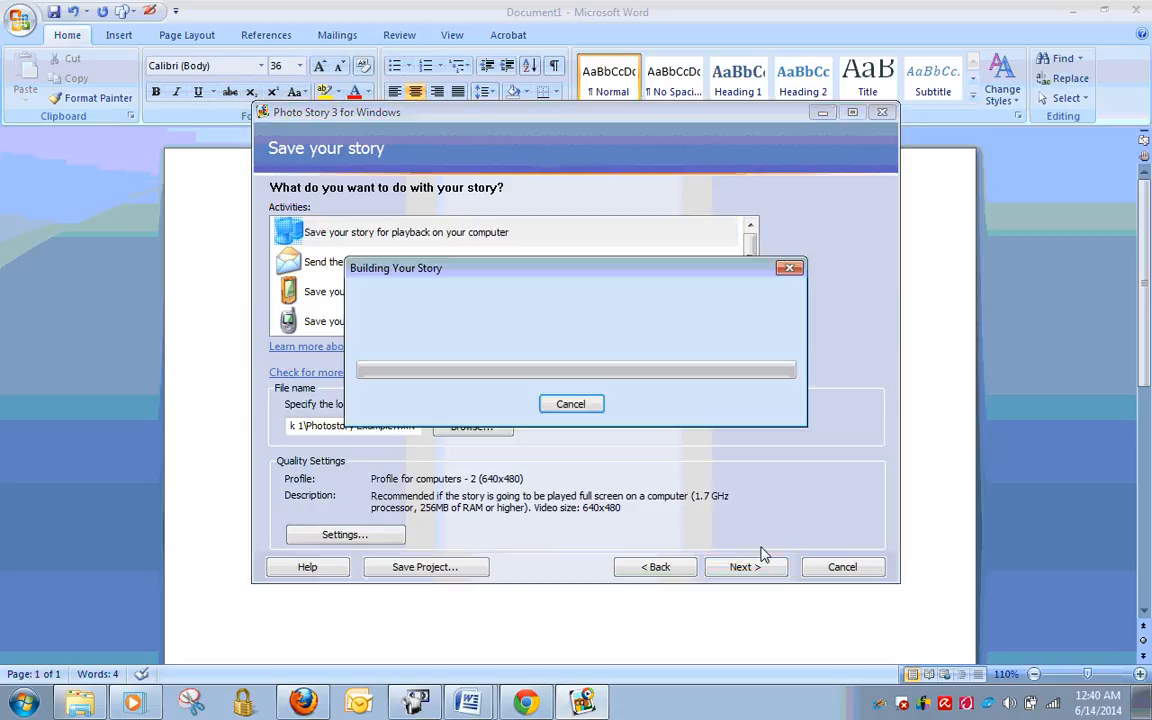